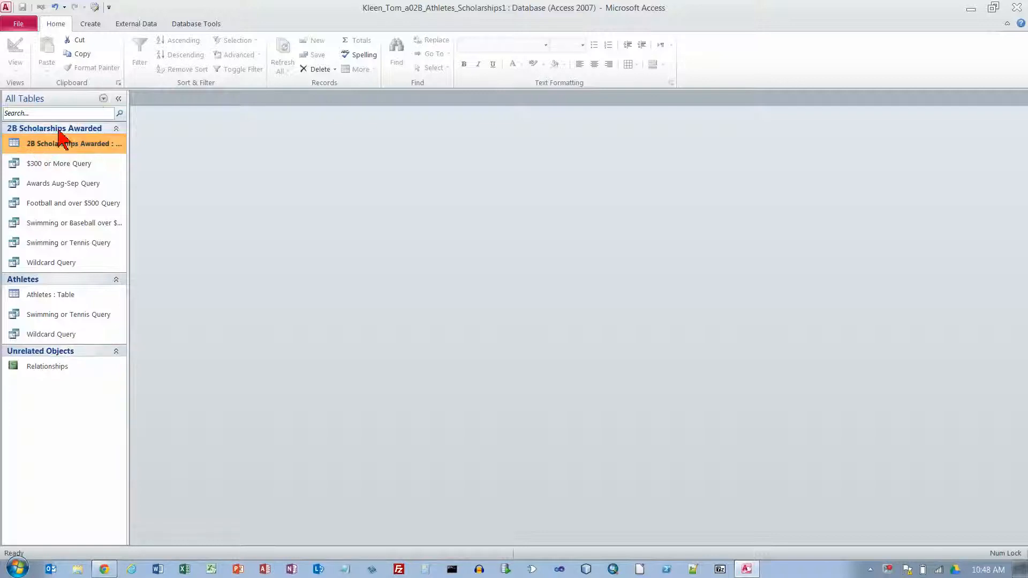
Create a query in Design view from the 2B Scholarships Awarded table, enlarge its field list and add the Student ID field.
{"action": "left_click", "coordinate": [92, 24]}
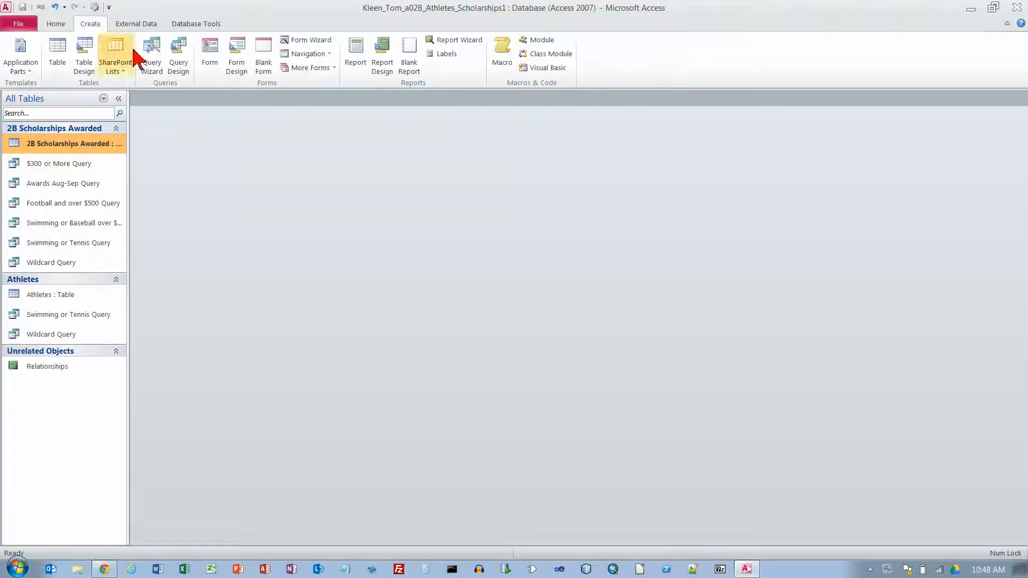
{"action": "left_click", "coordinate": [180, 60]}
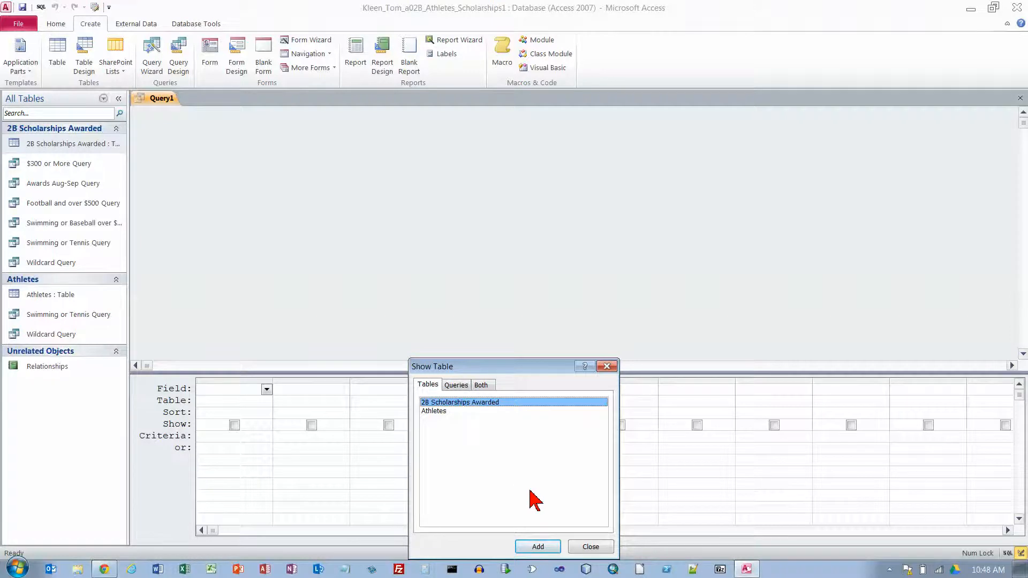
{"action": "double_click", "coordinate": [489, 403]}
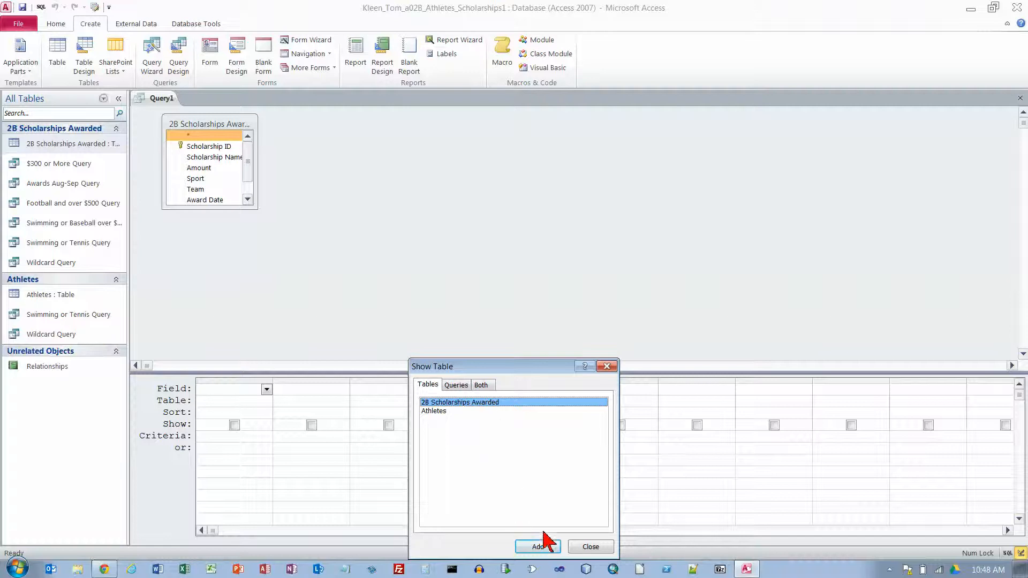
{"action": "left_click", "coordinate": [590, 547]}
{"action": "left_click_drag", "start_coordinate": [257, 209], "coordinate": [290, 247]}
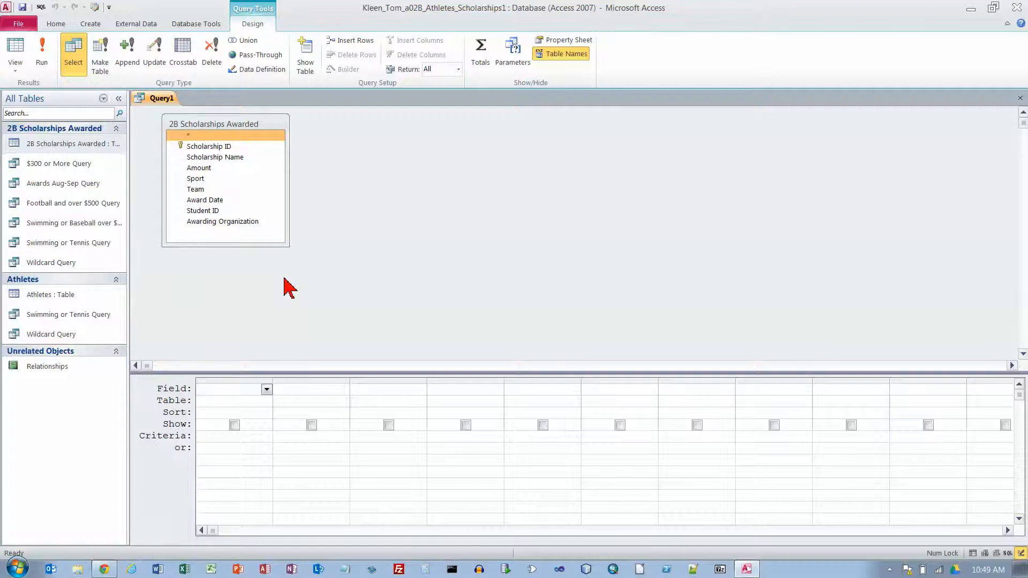
{"action": "double_click", "coordinate": [220, 211]}
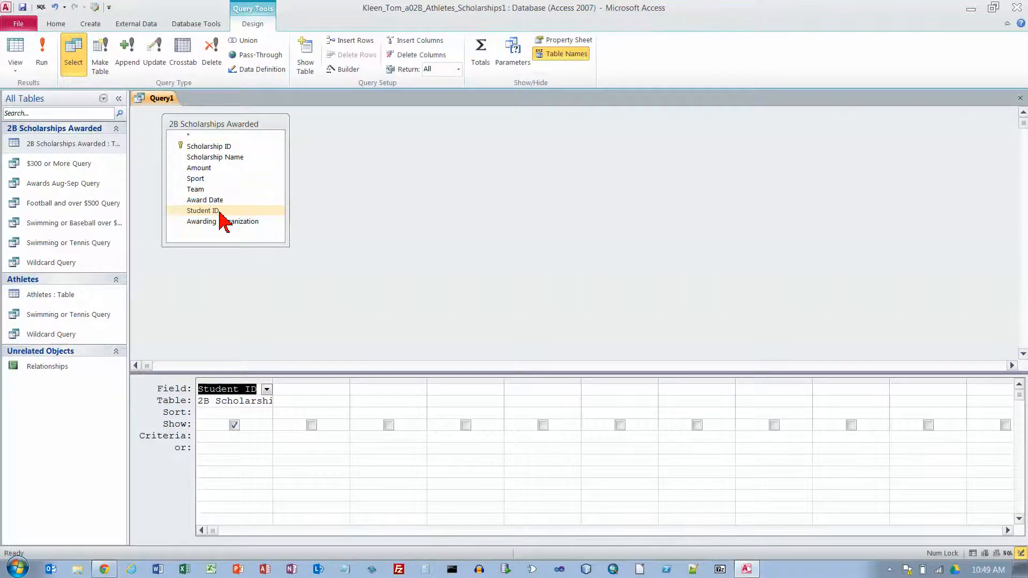
{"action": "double_click", "coordinate": [220, 147]}
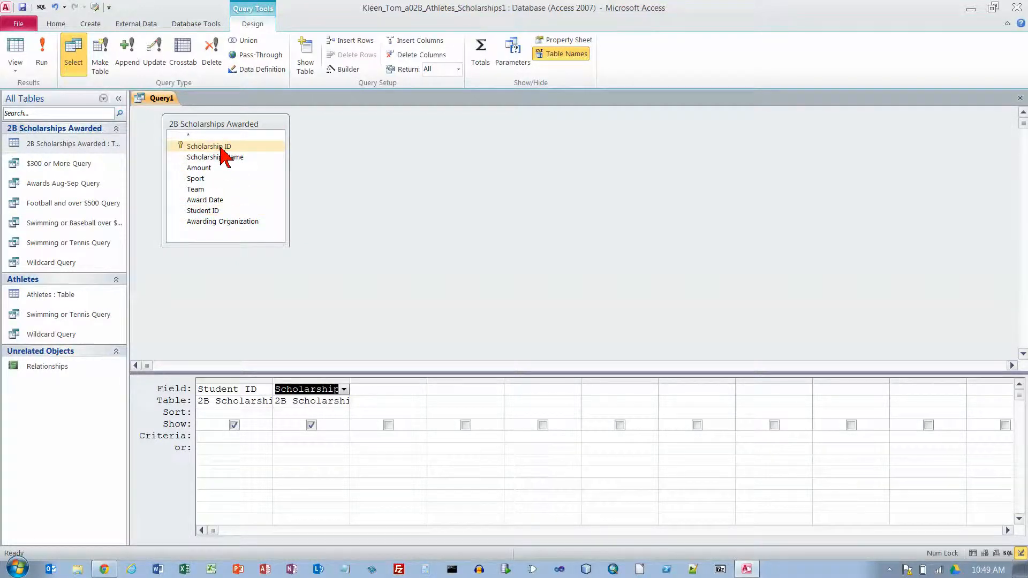
{"action": "left_click", "coordinate": [320, 382]}
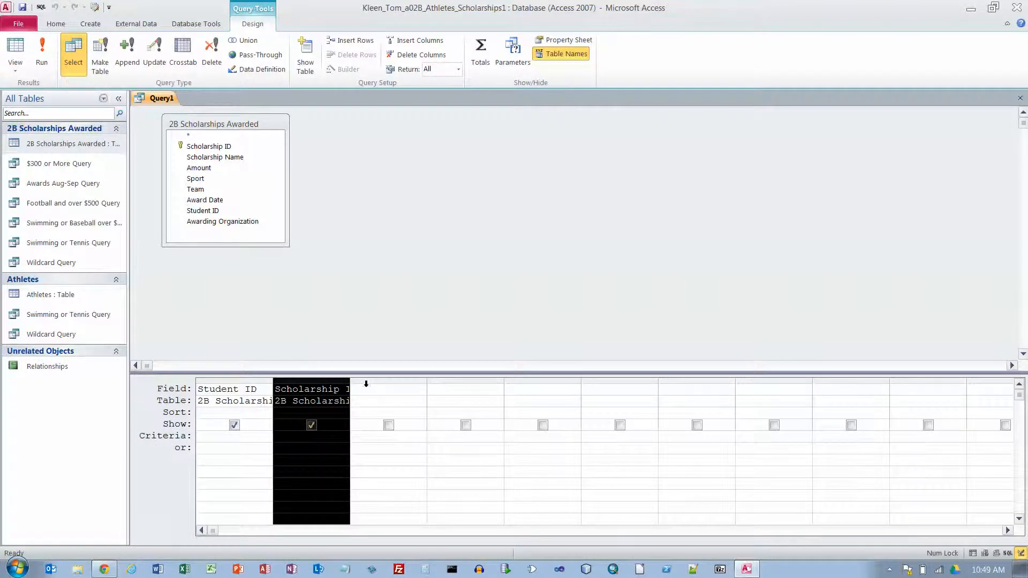
{"action": "right_click", "coordinate": [338, 384]}
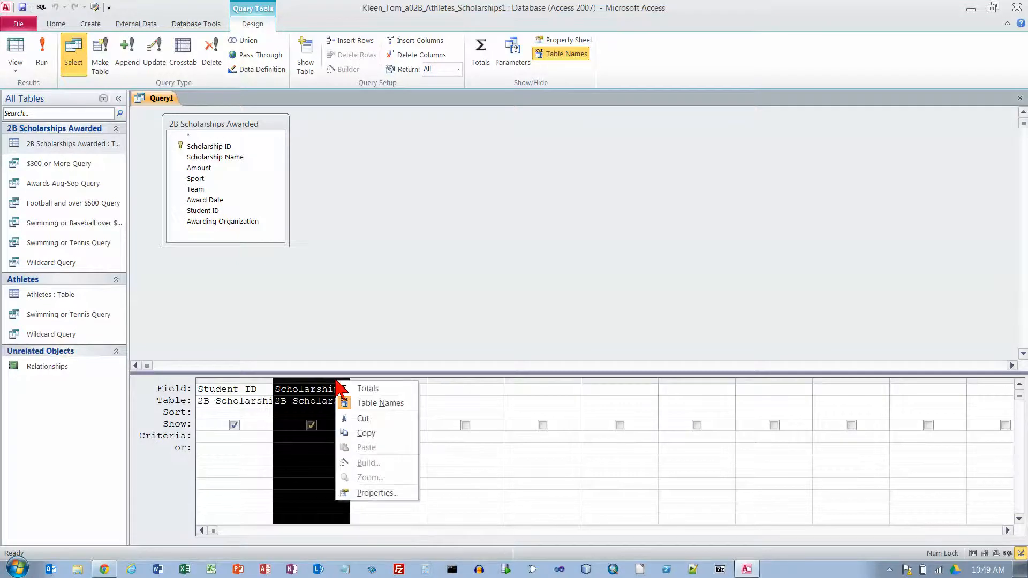
{"action": "left_click", "coordinate": [362, 419]}
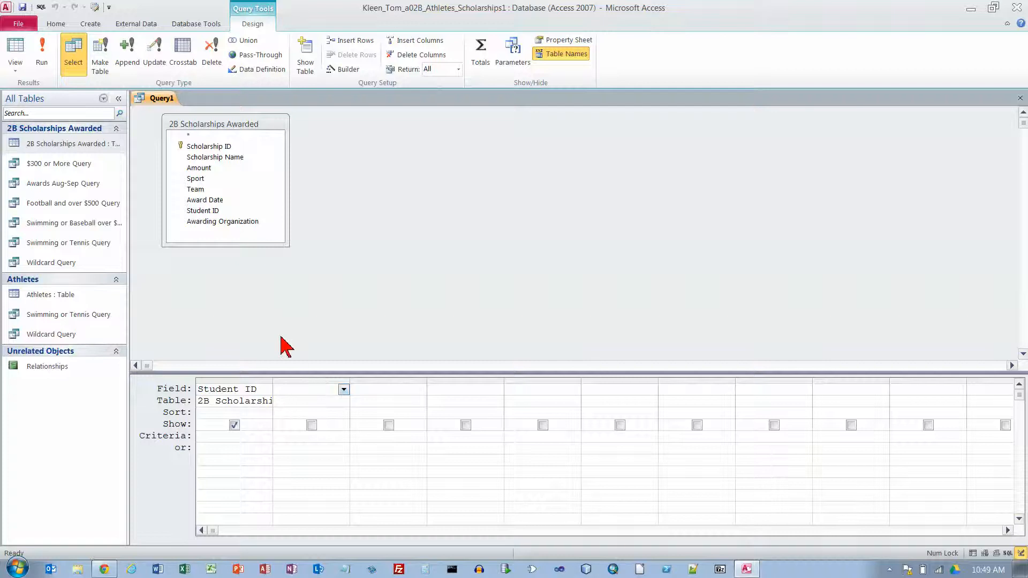
Add the Scholarship Name and Amount fields to the query and sort Student ID in ascending order.
{"action": "double_click", "coordinate": [236, 158]}
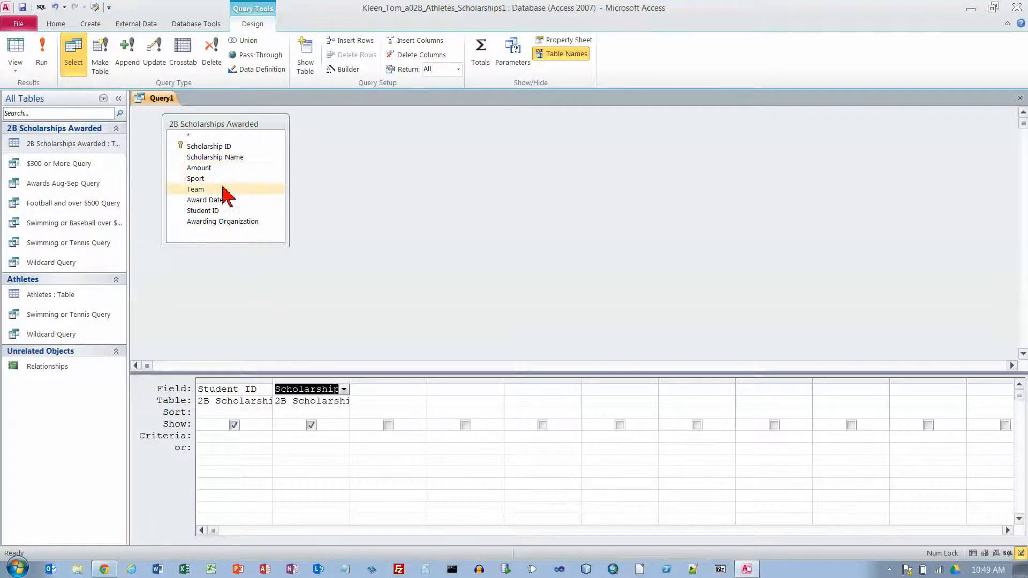
{"action": "double_click", "coordinate": [207, 169]}
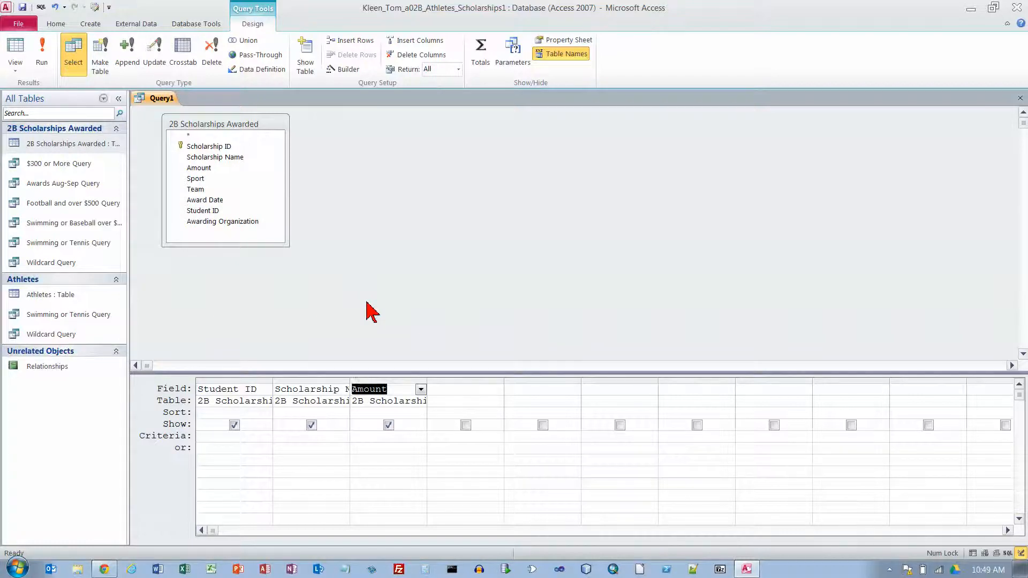
{"action": "left_click", "coordinate": [262, 414]}
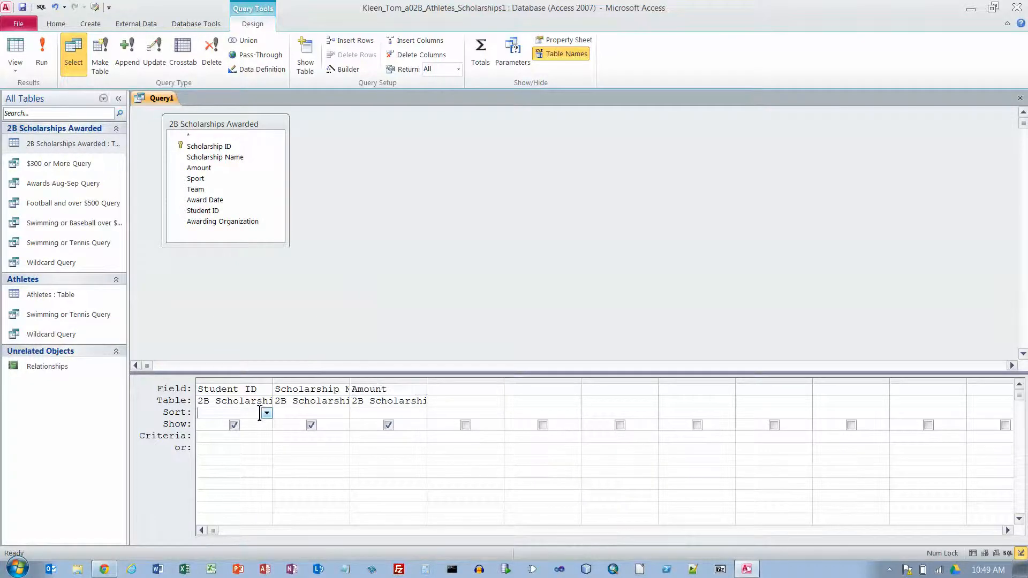
{"action": "left_click", "coordinate": [266, 413]}
{"action": "left_click", "coordinate": [258, 424]}
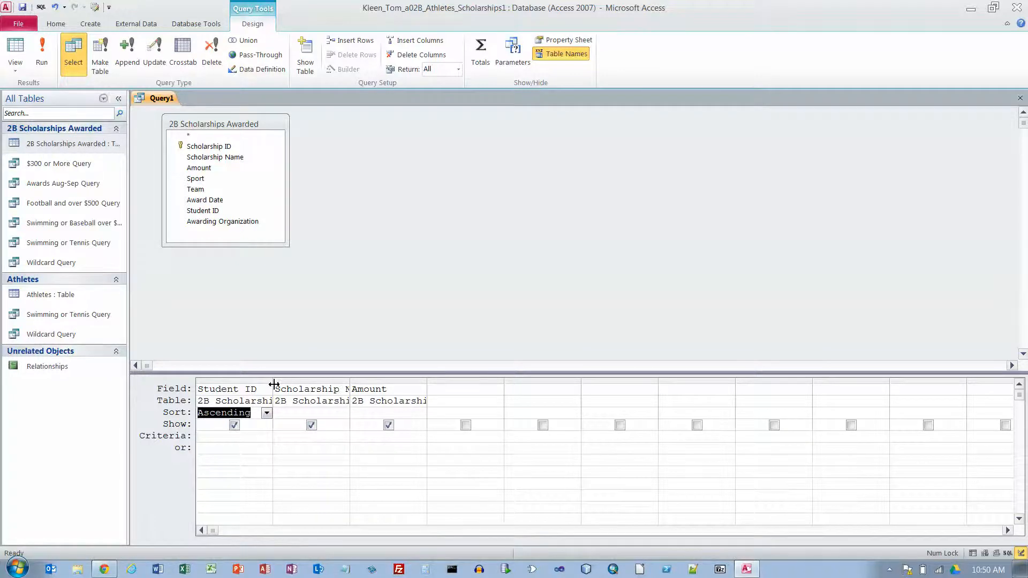
Widen the Scholarship Name, Amount and Student ID columns of the design grid to fit their contents.
{"action": "left_click_drag", "start_coordinate": [353, 383], "coordinate": [352, 382]}
{"action": "double_click", "coordinate": [353, 382]}
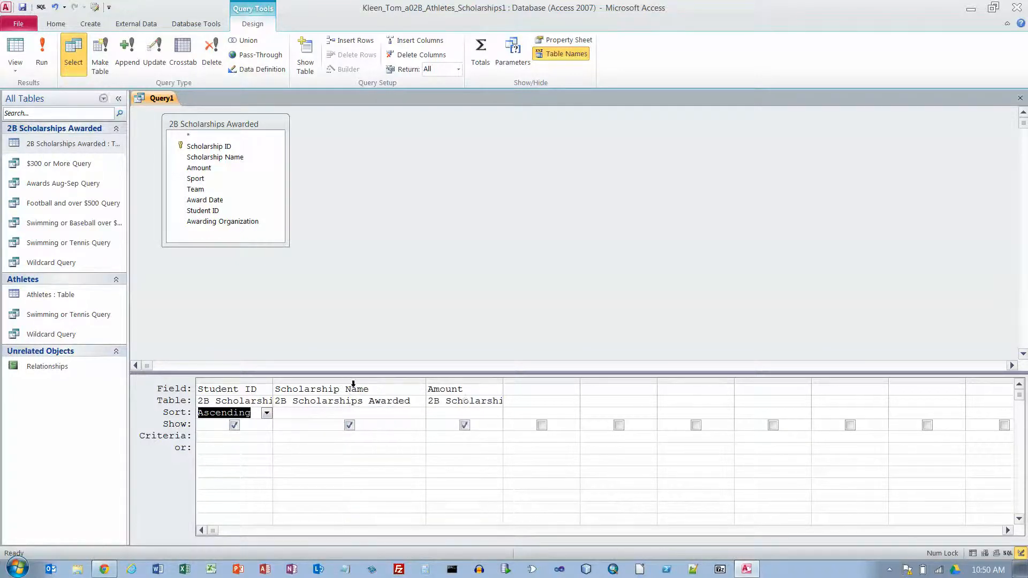
{"action": "left_click", "coordinate": [506, 381]}
{"action": "left_click", "coordinate": [502, 381]}
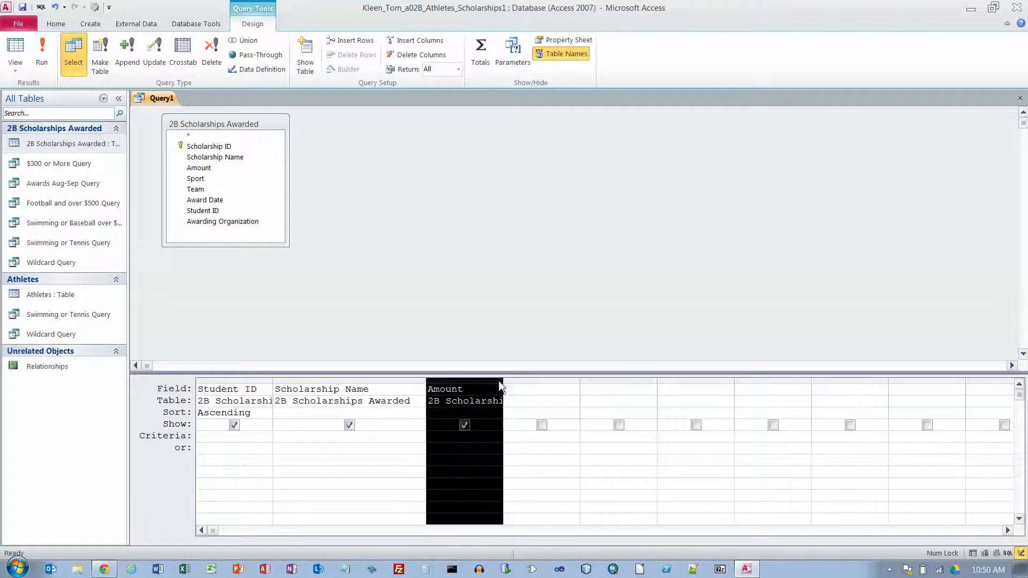
{"action": "double_click", "coordinate": [503, 381]}
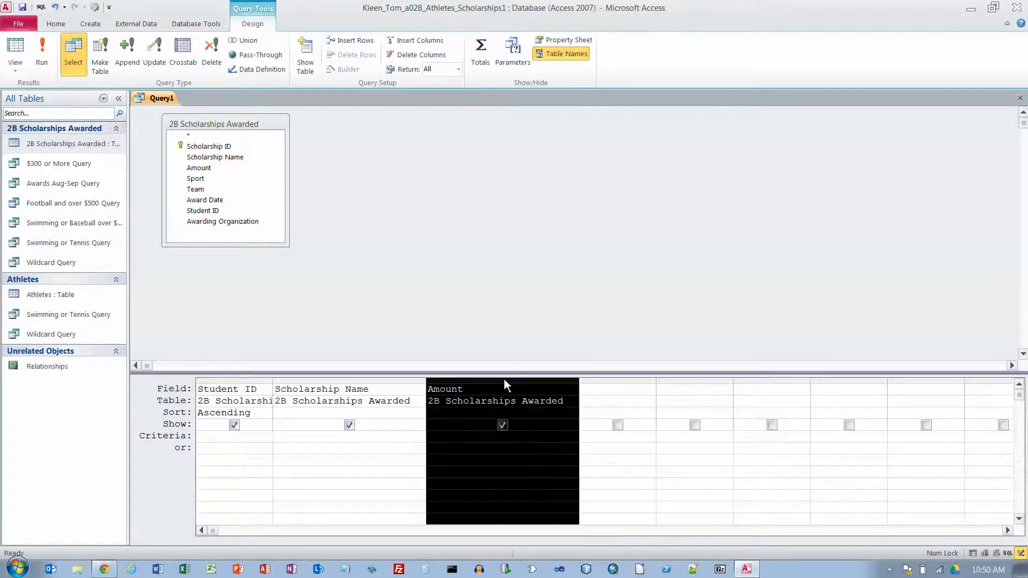
{"action": "double_click", "coordinate": [273, 381]}
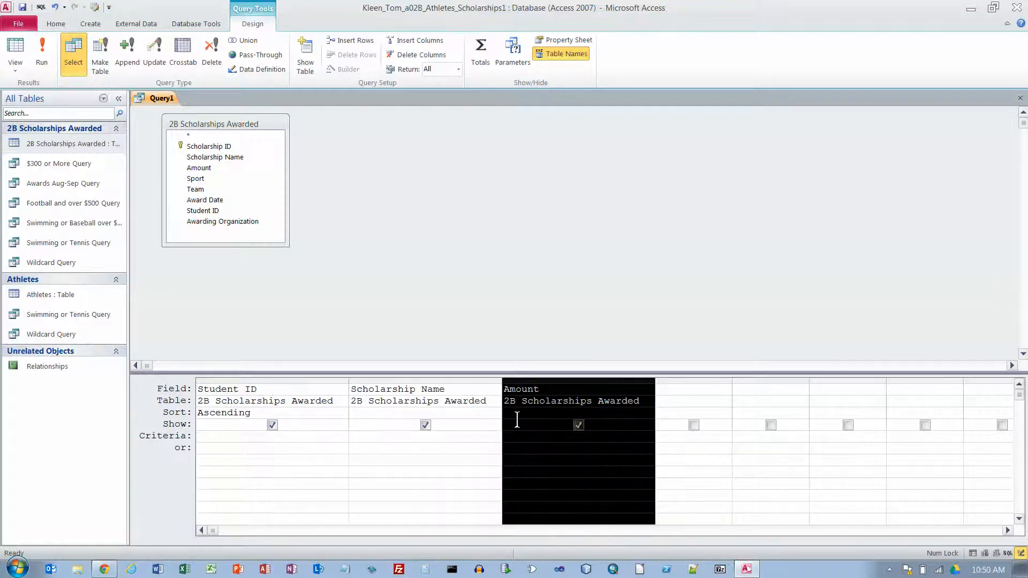
Add the calculated field Matching Donation:[Amount]*0.5 in the first empty column, entering it through the Zoom box.
{"action": "left_click", "coordinate": [571, 413]}
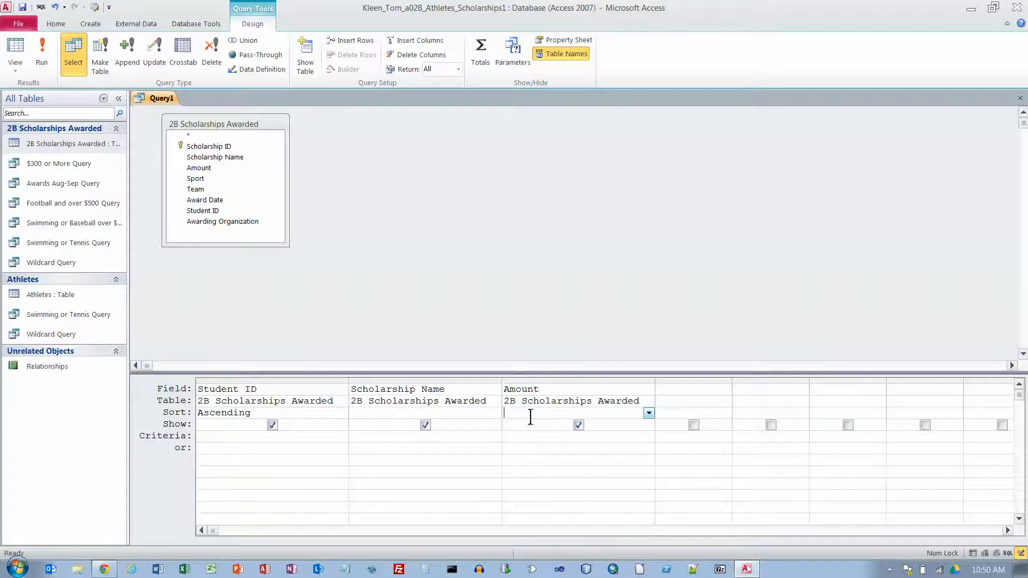
{"action": "left_click", "coordinate": [699, 394]}
{"action": "right_click", "coordinate": [719, 390]}
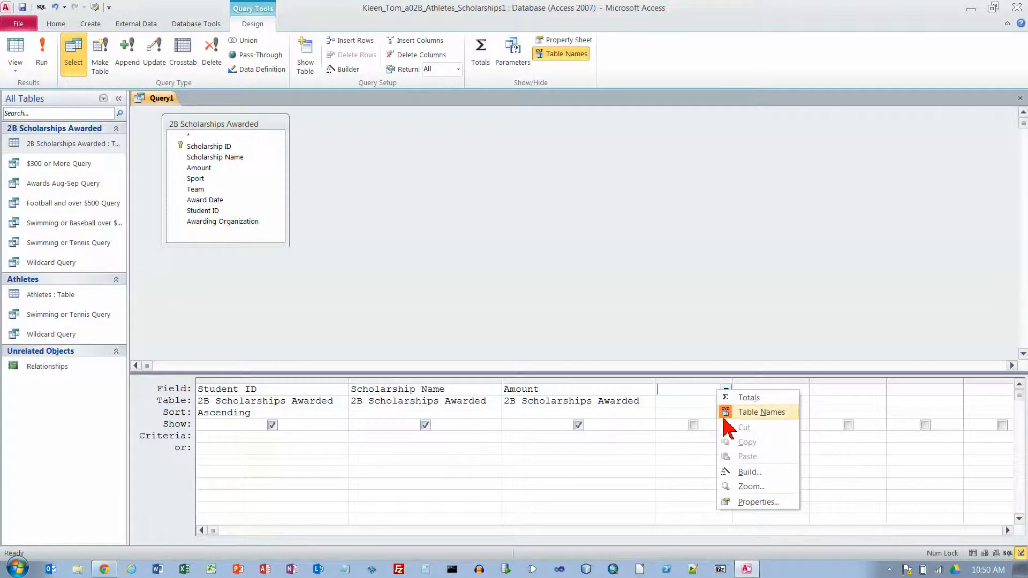
{"action": "left_click", "coordinate": [746, 487]}
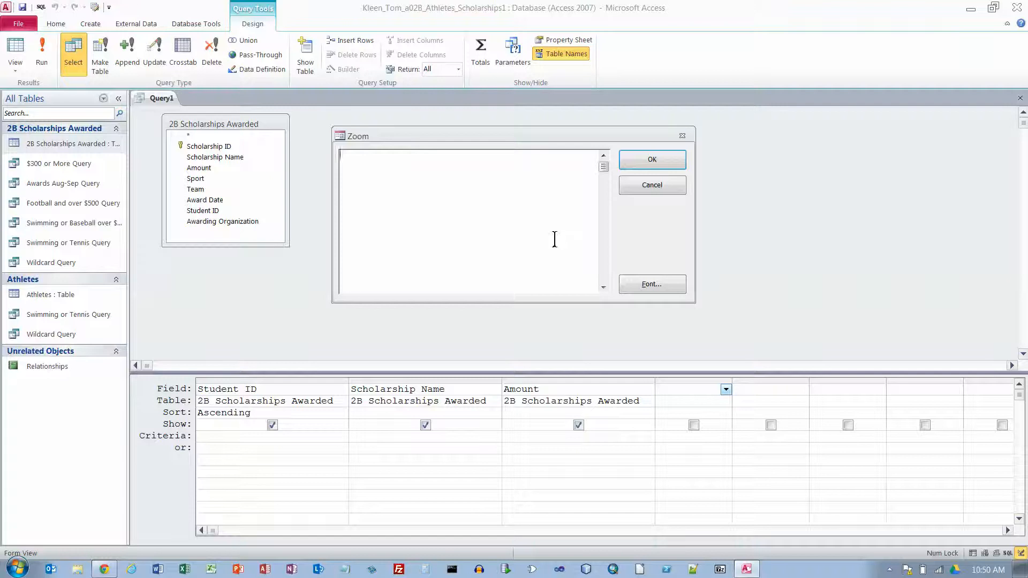
{"action": "type", "text": "Matching Donation"}
{"action": "type", "text": ":[Amount]"}
{"action": "type", "text": "*0.5"}
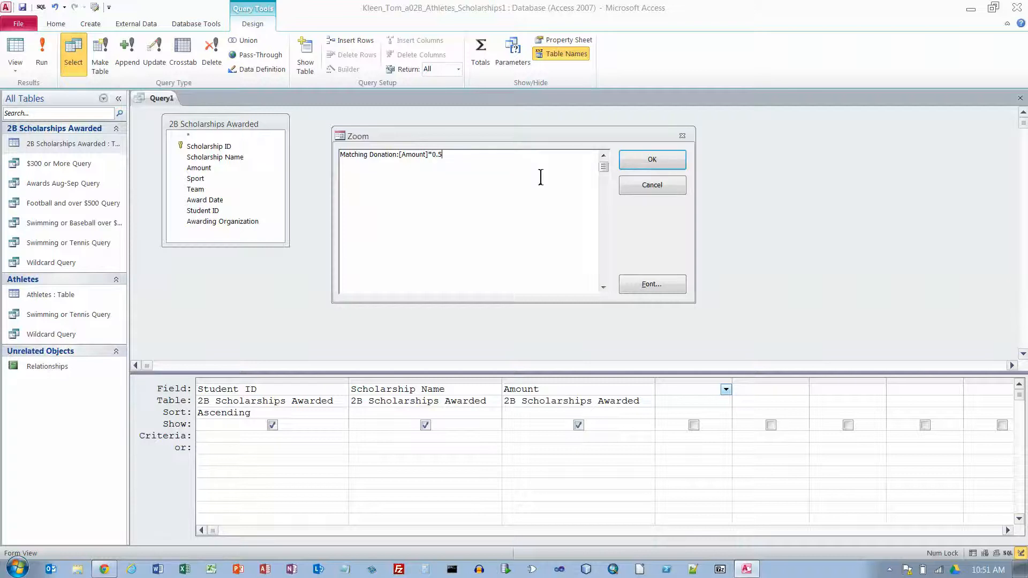
{"action": "left_click", "coordinate": [661, 163]}
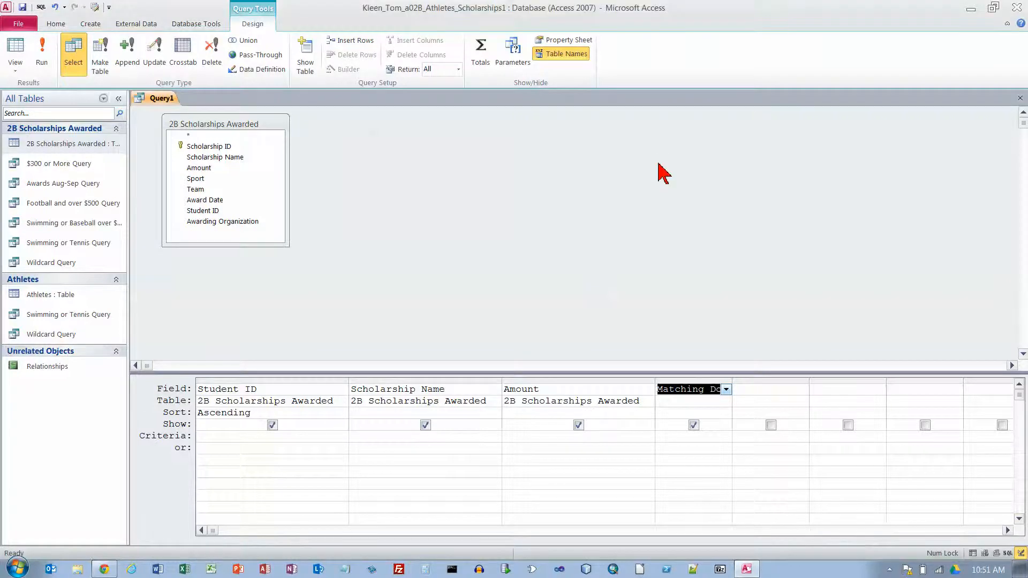
Widen the Matching Donation column to fit its expression and check the field name and formula parts.
{"action": "left_click_drag", "start_coordinate": [731, 379], "coordinate": [782, 379]}
{"action": "left_click", "coordinate": [776, 379]}
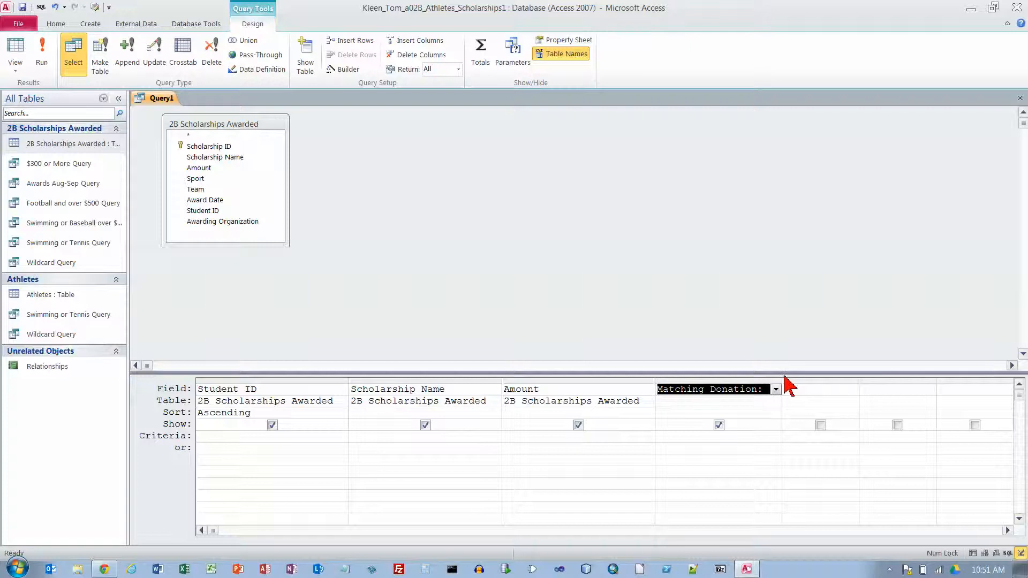
{"action": "double_click", "coordinate": [782, 381]}
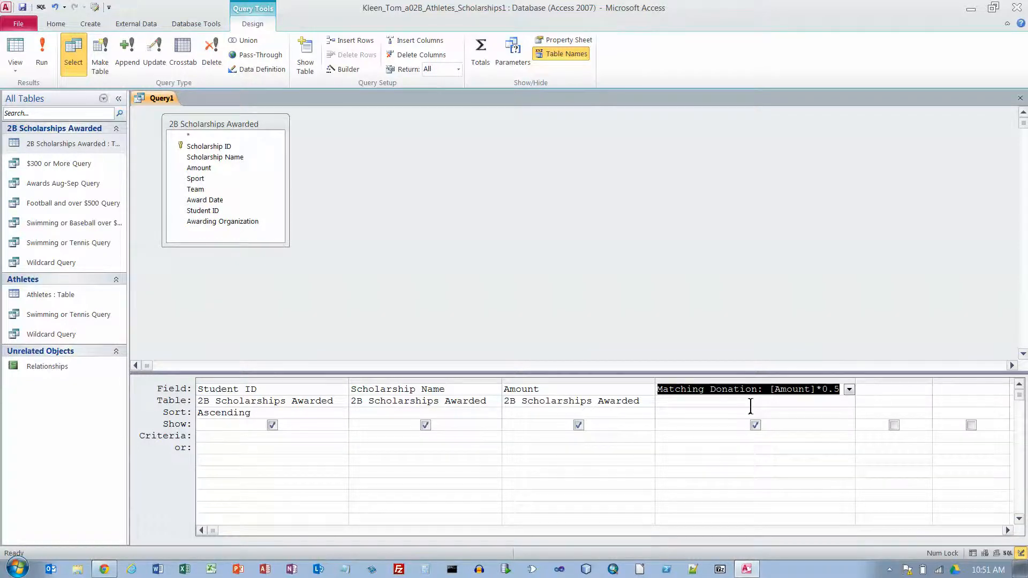
{"action": "left_click_drag", "start_coordinate": [765, 389], "coordinate": [663, 396]}
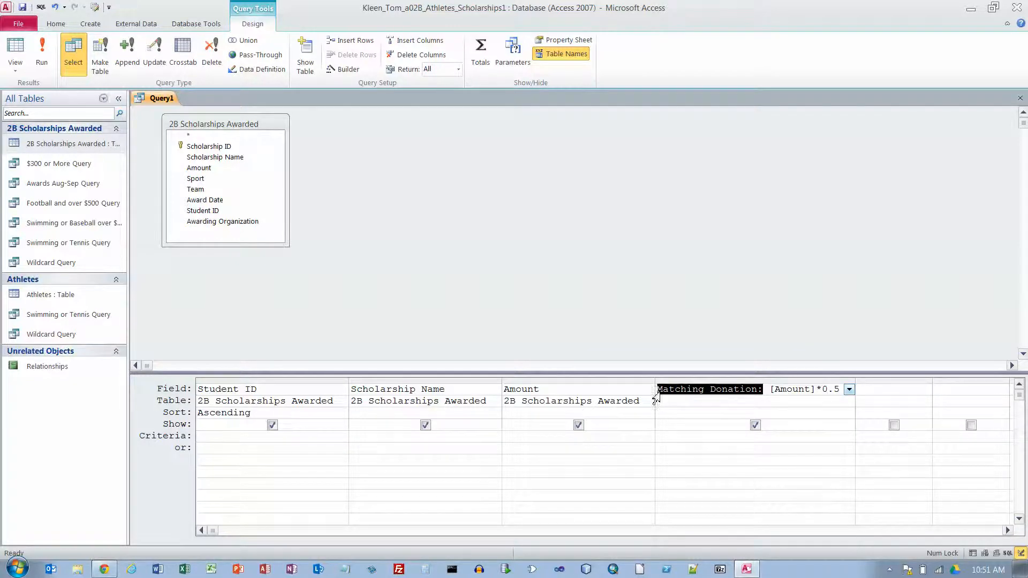
{"action": "left_click_drag", "start_coordinate": [768, 388], "coordinate": [838, 386]}
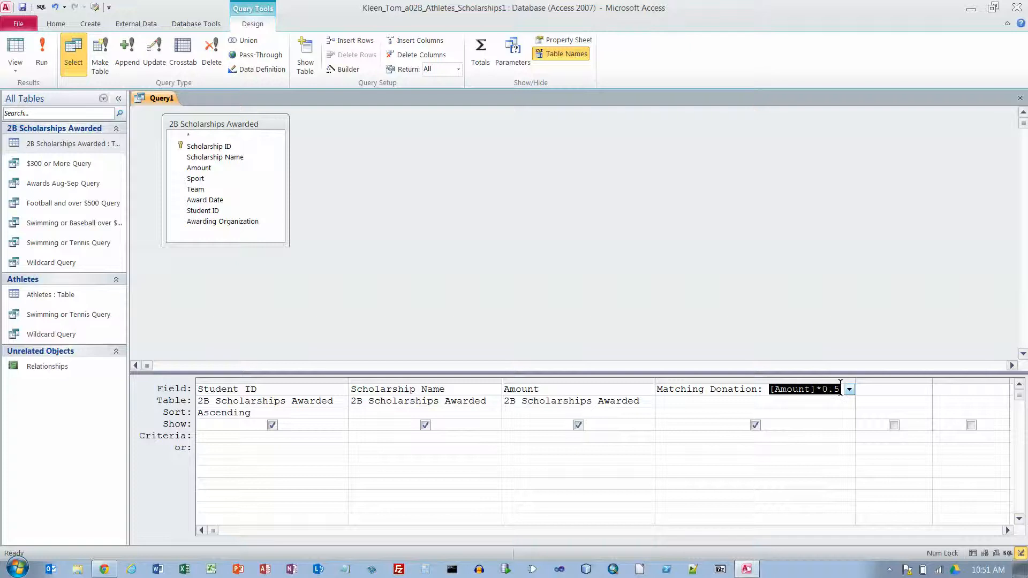
{"action": "left_click", "coordinate": [680, 467]}
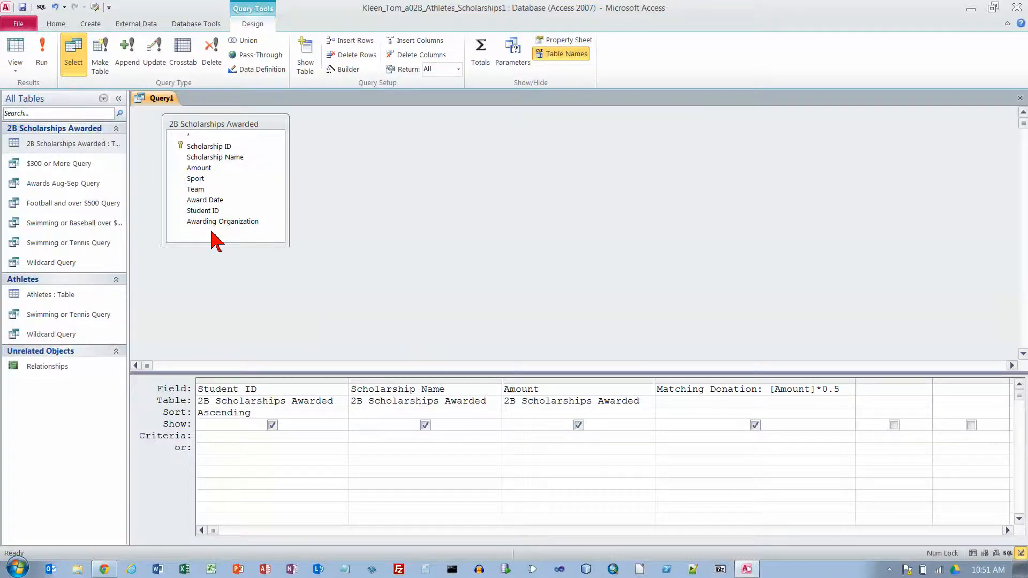
Run the query, compare Amount with Matching Donation in the first three records, and return to Design view.
{"action": "left_click", "coordinate": [43, 54]}
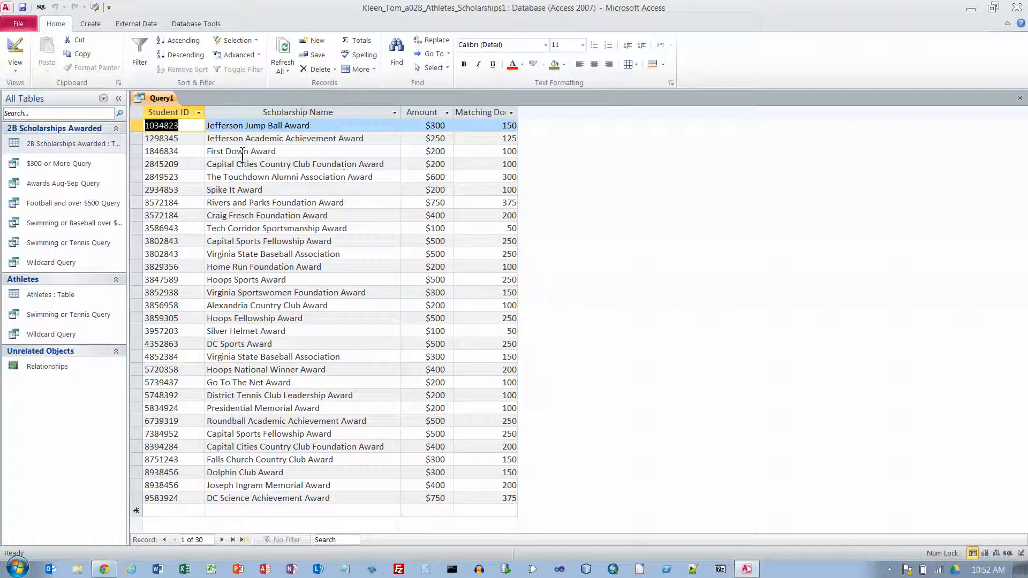
{"action": "left_click", "coordinate": [432, 129]}
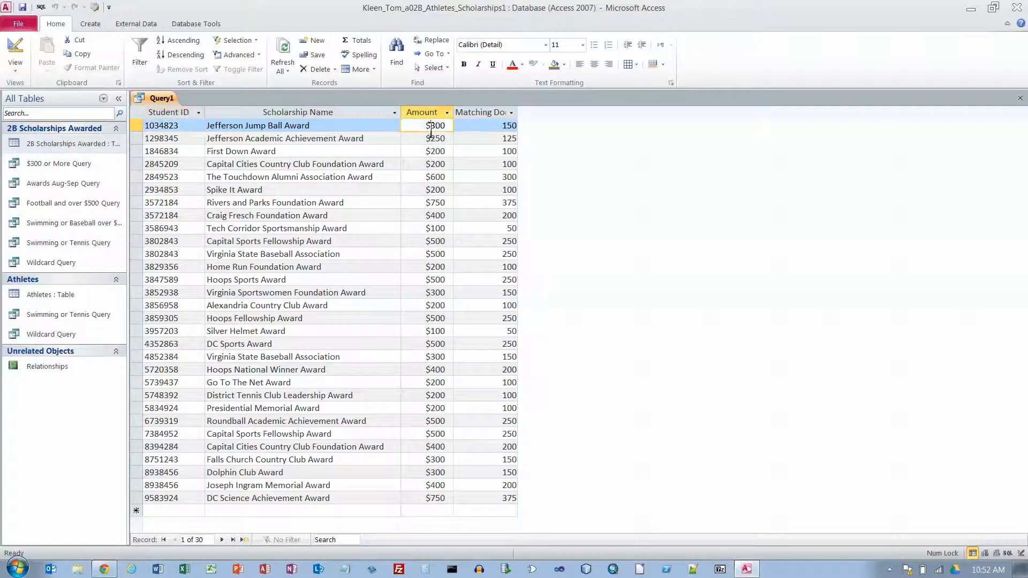
{"action": "left_click", "coordinate": [502, 128]}
{"action": "left_click", "coordinate": [444, 140]}
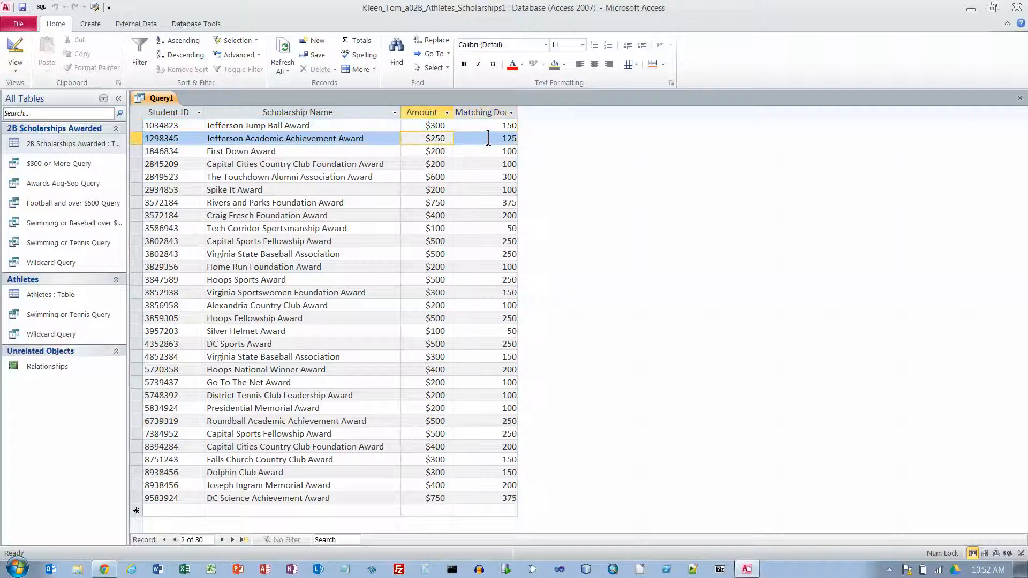
{"action": "left_click", "coordinate": [498, 141]}
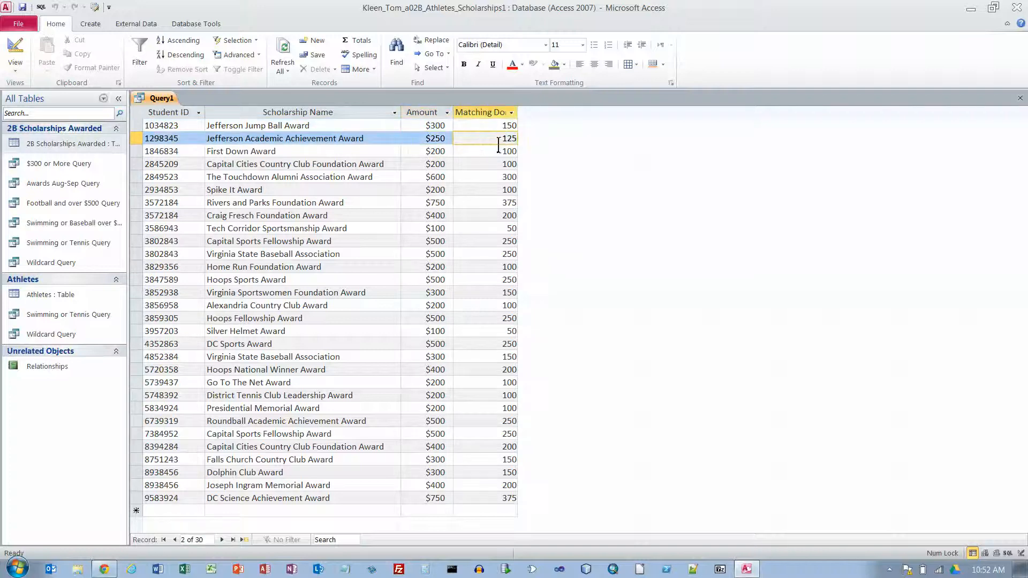
{"action": "left_click", "coordinate": [445, 152]}
{"action": "left_click", "coordinate": [491, 150]}
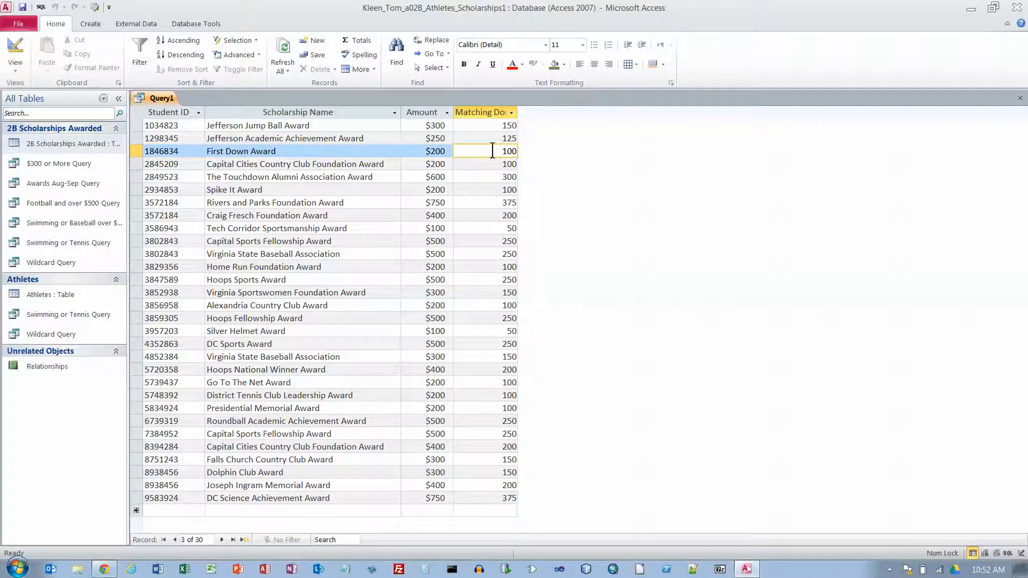
{"action": "left_click", "coordinate": [10, 47]}
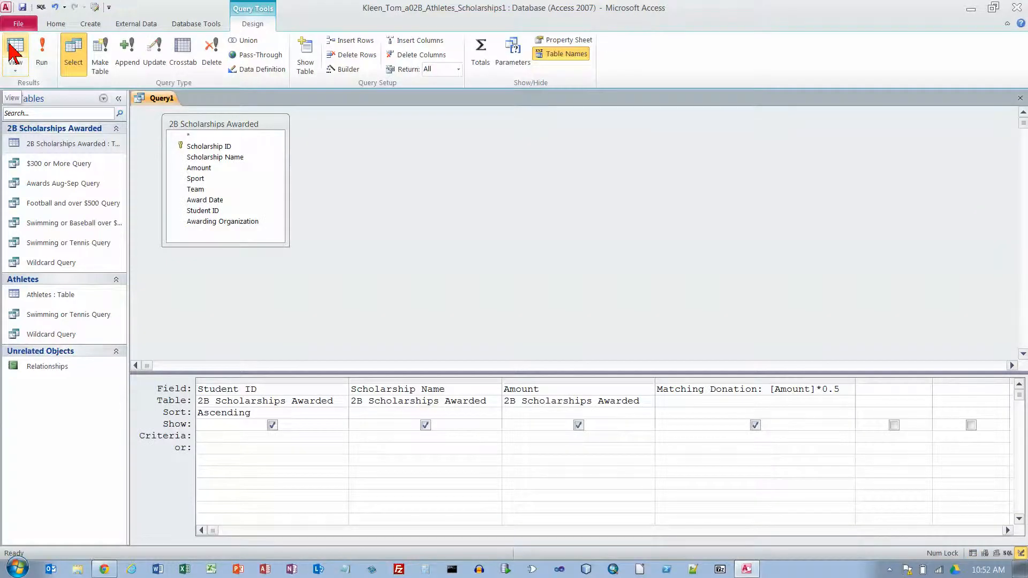
Enter the calculated field Total Scholarship:{Amount]+[Matching Donation] in the first empty column of the design grid.
{"action": "left_click", "coordinate": [901, 395]}
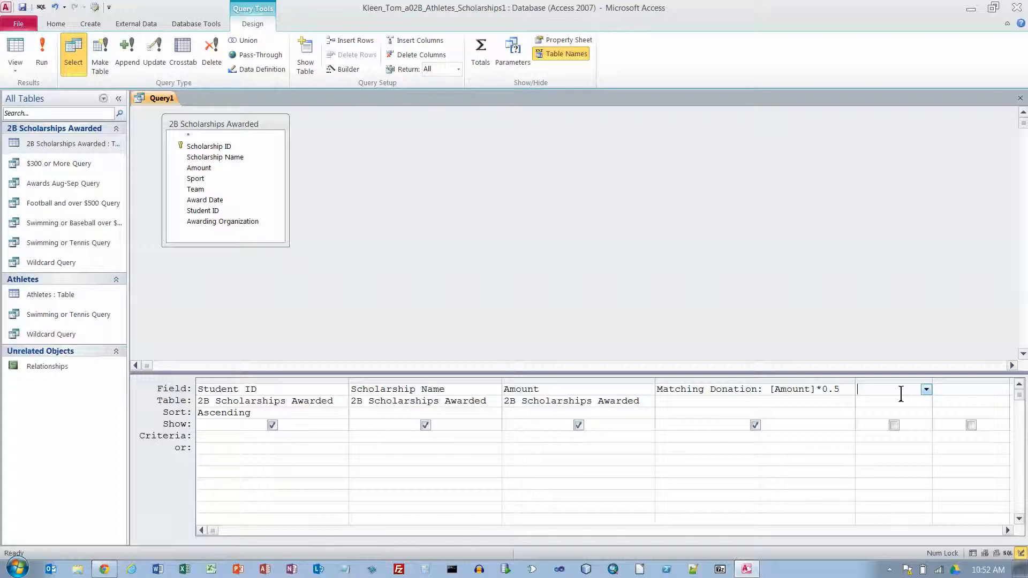
{"action": "type", "text": "Total Scholarsh"}
{"action": "type", "text": "ip"}
{"action": "type", "text": ":{Amount"}
{"action": "type", "text": "] "}
{"action": "type", "text": "+[Matching"}
{"action": "type", "text": " Donation"}
{"action": "type", "text": "]"}
{"action": "left_click", "coordinate": [904, 402]}
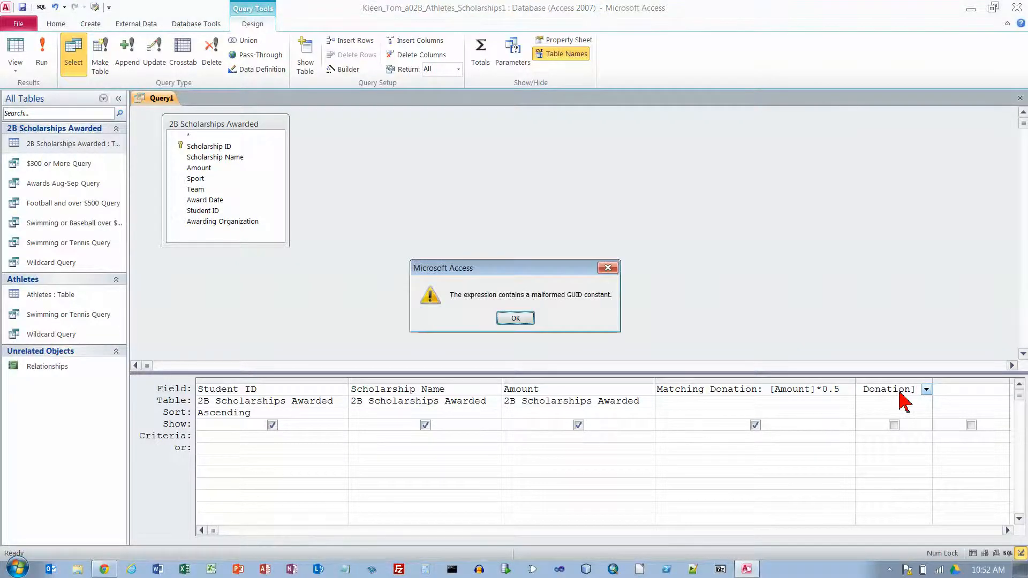
{"action": "left_click", "coordinate": [528, 318]}
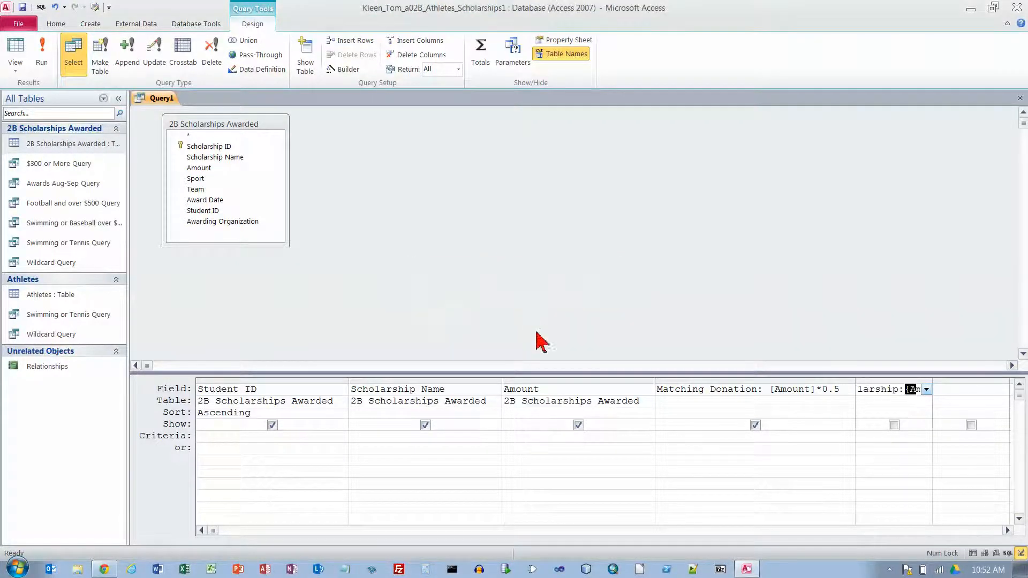
Replace the curly brace before Amount with an opening square bracket in the Total Scholarship expression, using the Zoom box.
{"action": "right_click", "coordinate": [915, 396]}
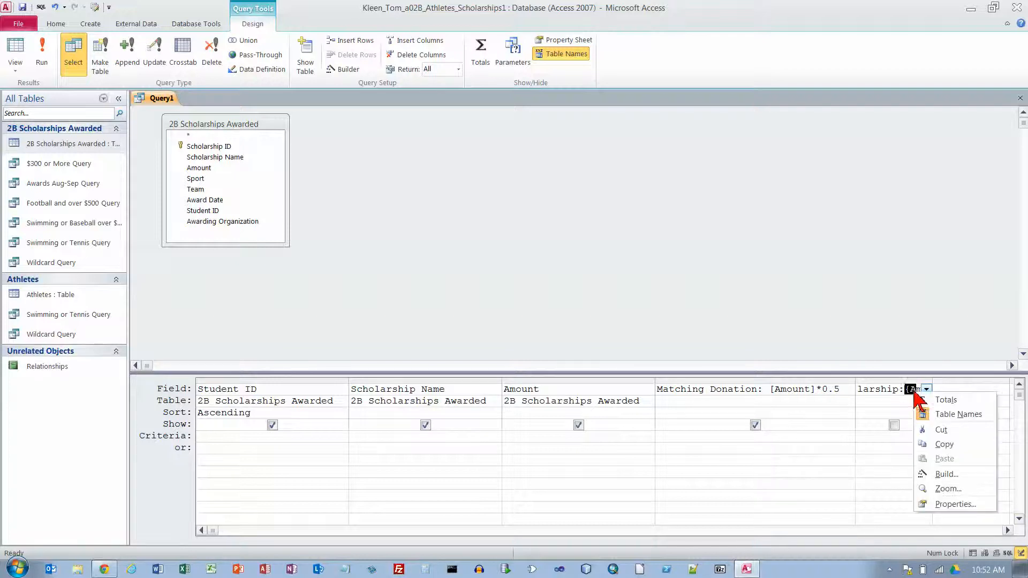
{"action": "left_click", "coordinate": [950, 494]}
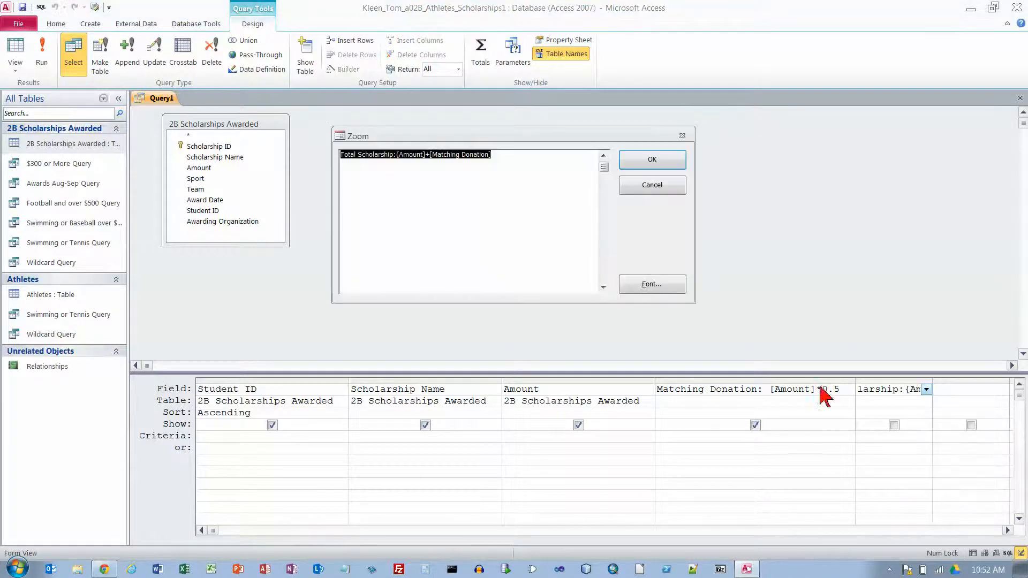
{"action": "left_click", "coordinate": [541, 179]}
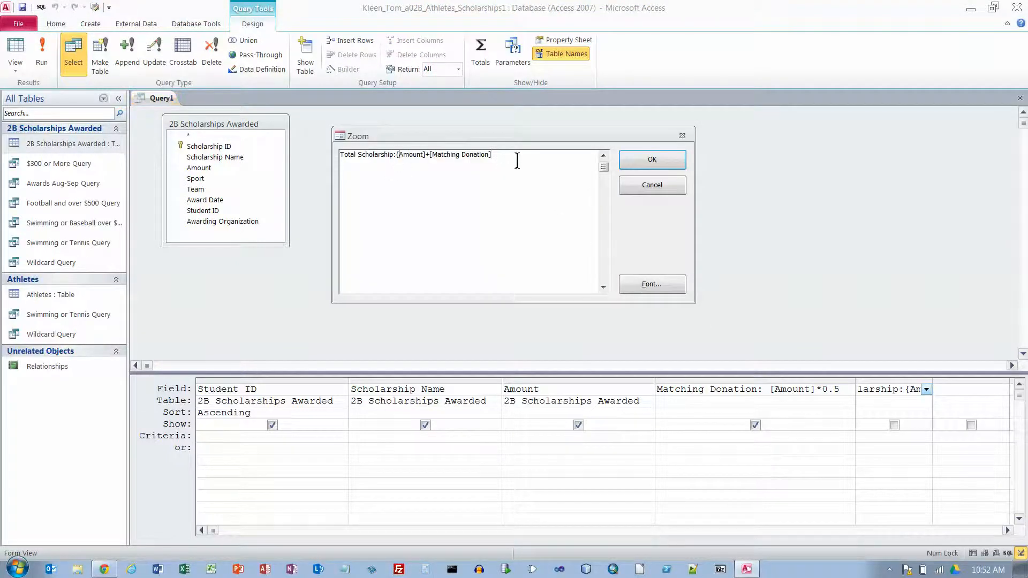
{"action": "key", "text": "BackSpace"}
{"action": "type", "text": "["}
{"action": "left_click", "coordinate": [648, 162]}
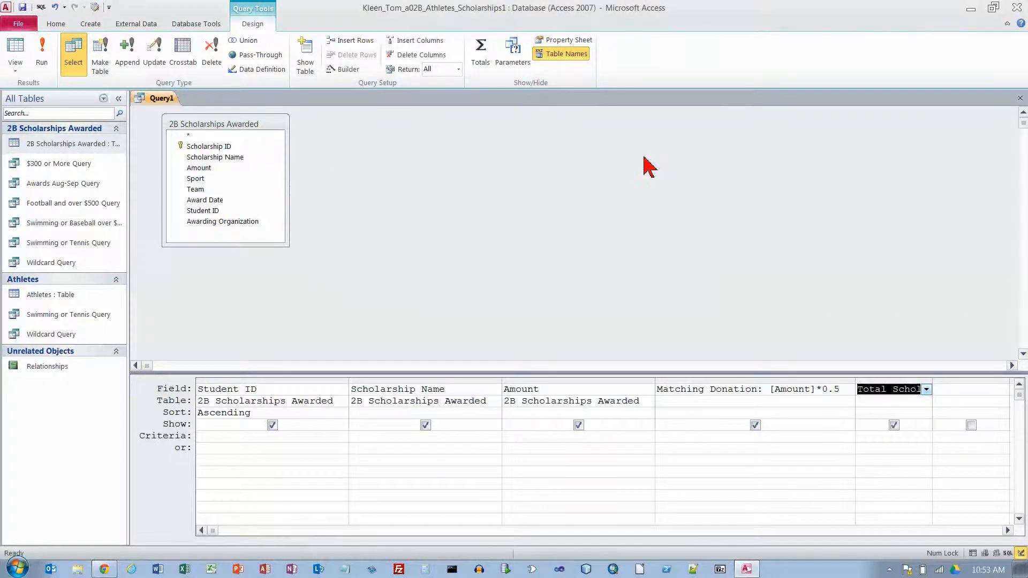
Run the query, compare Amount, Matching Donation and Total Scholarship in the first two records, and return to Design view.
{"action": "left_click", "coordinate": [42, 52]}
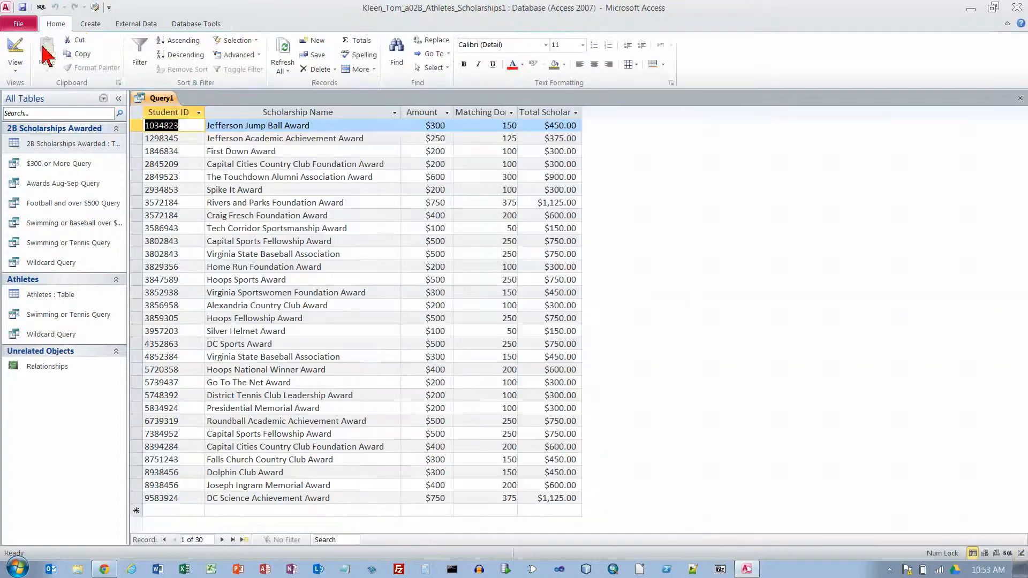
{"action": "left_click", "coordinate": [436, 126]}
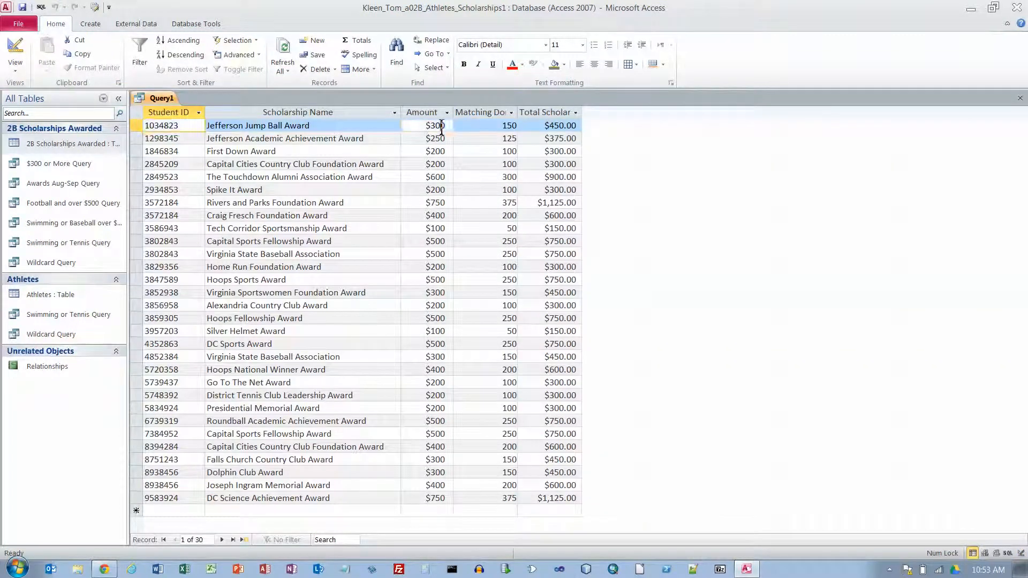
{"action": "left_click", "coordinate": [489, 128]}
{"action": "left_click", "coordinate": [559, 128]}
{"action": "left_click", "coordinate": [436, 138]}
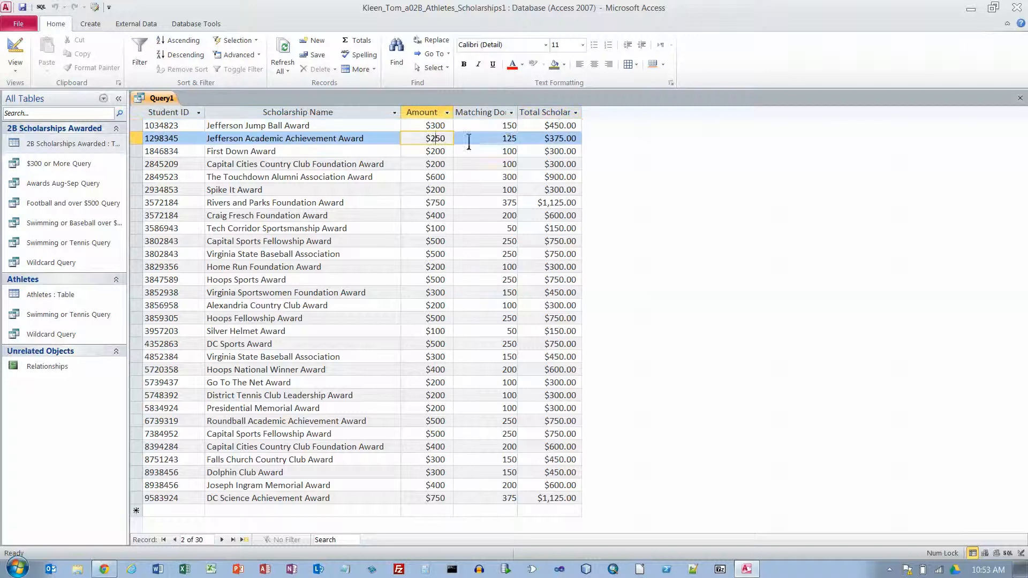
{"action": "left_click", "coordinate": [511, 141]}
{"action": "left_click", "coordinate": [553, 138]}
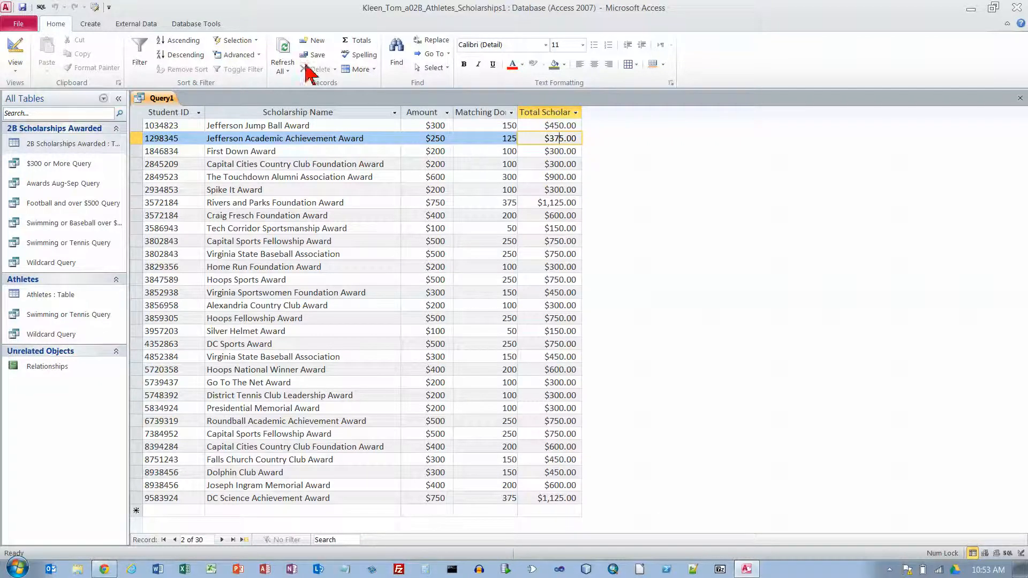
{"action": "left_click", "coordinate": [15, 52]}
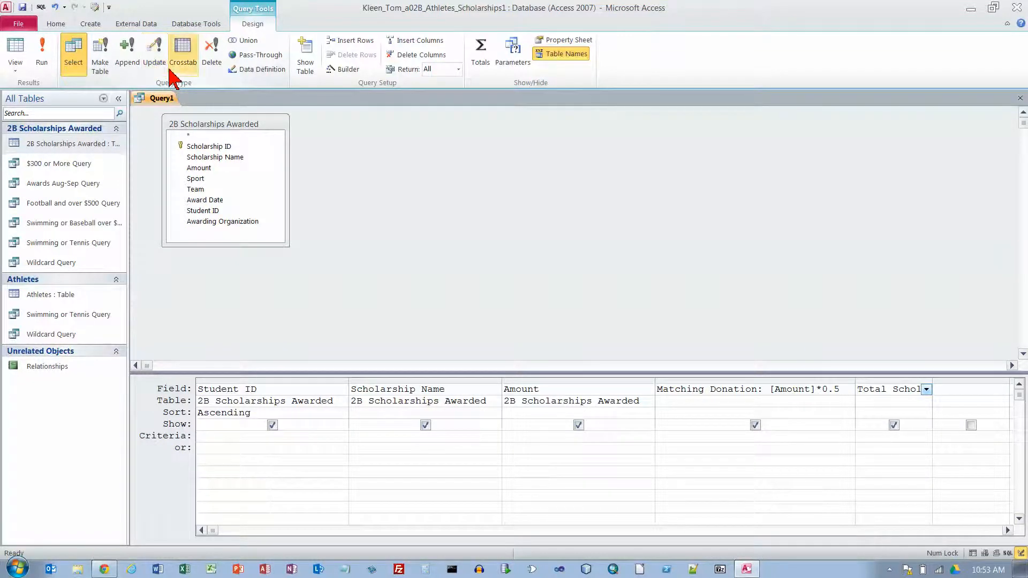
Show and widen the Property Sheet for the Matching Donation field and set its Format to Currency.
{"action": "left_click", "coordinate": [701, 389]}
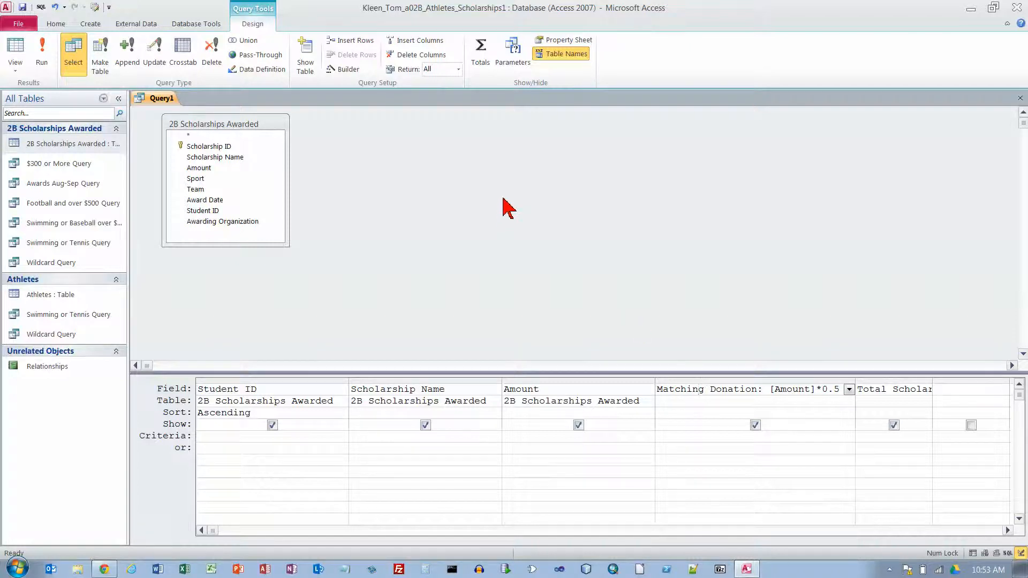
{"action": "left_click", "coordinate": [570, 43]}
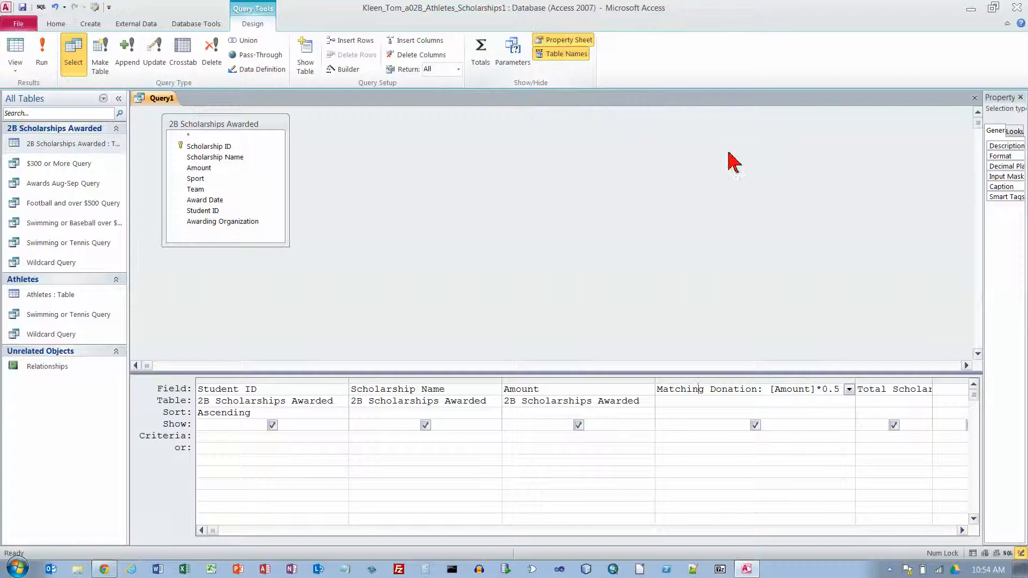
{"action": "left_click_drag", "start_coordinate": [984, 146], "coordinate": [855, 153]}
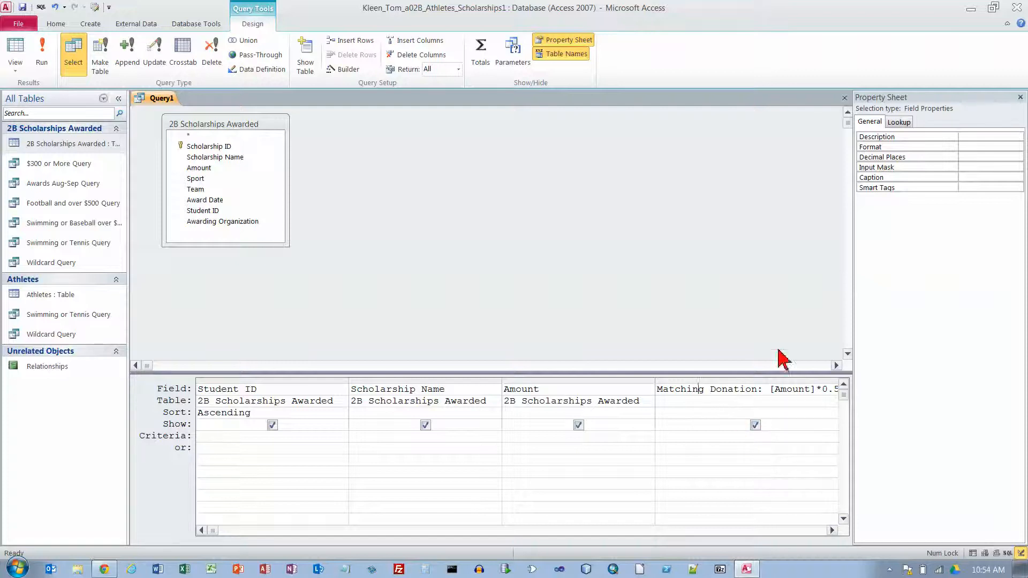
{"action": "left_click", "coordinate": [892, 148]}
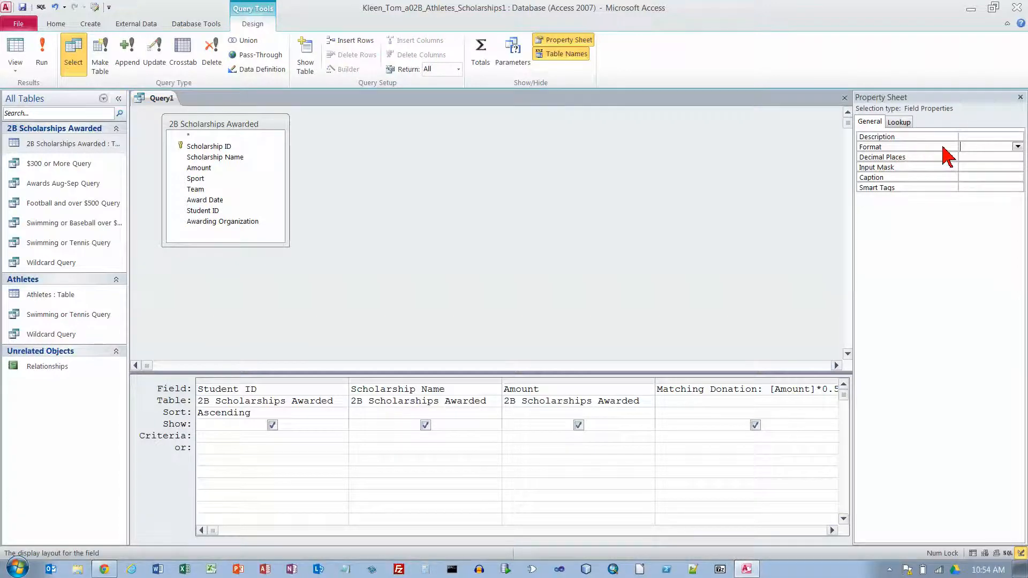
{"action": "left_click", "coordinate": [1017, 147]}
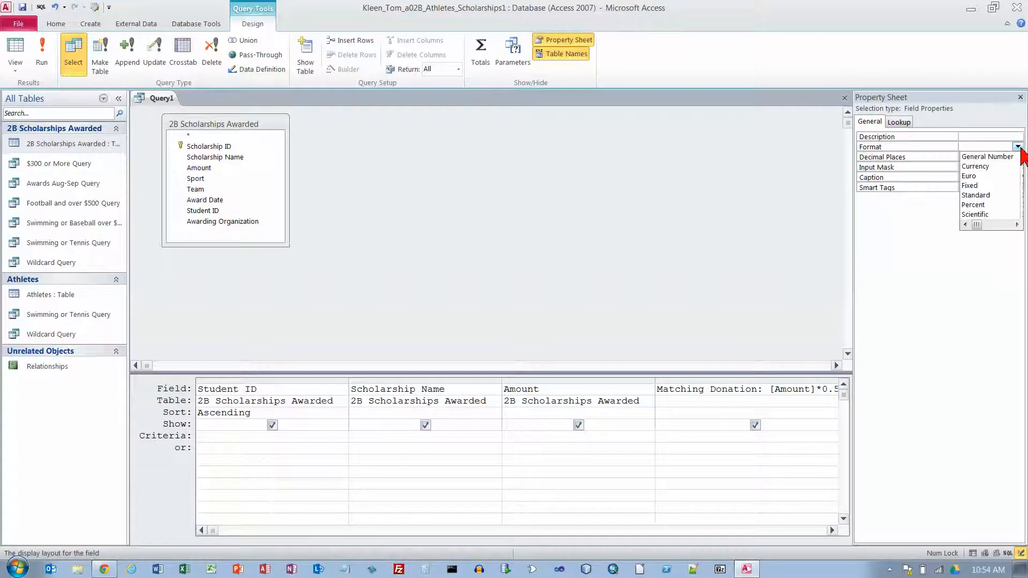
{"action": "left_click", "coordinate": [998, 166]}
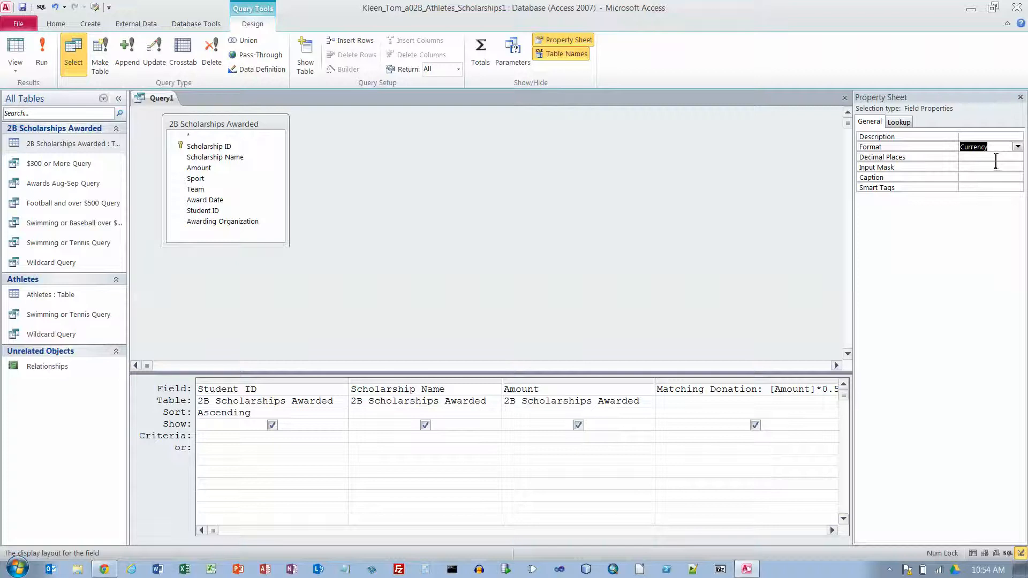
Set Matching Donation's Decimal Places to 0, run the query to check the formatting, and return to Design view.
{"action": "left_click", "coordinate": [1011, 157]}
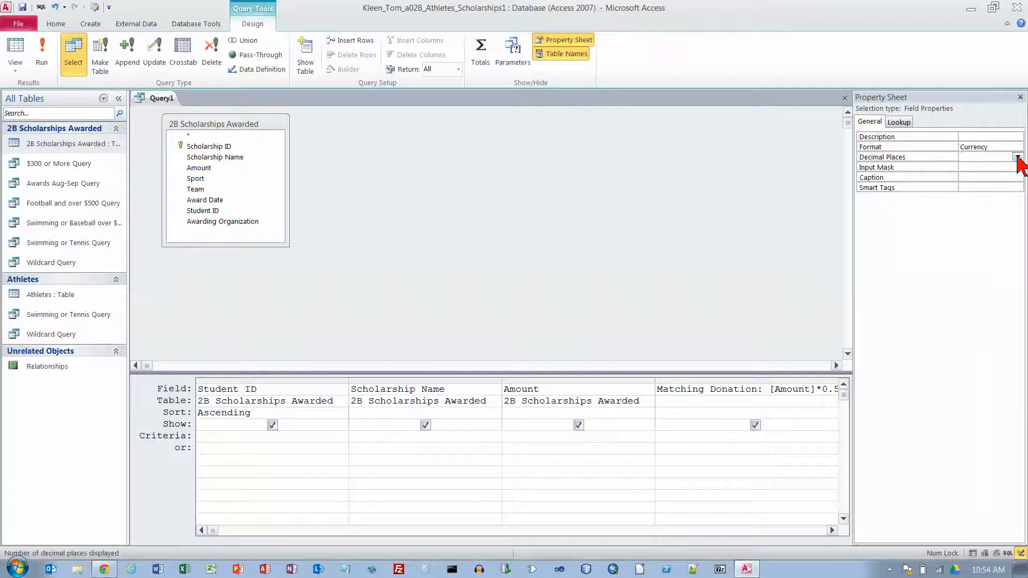
{"action": "left_click", "coordinate": [1018, 157]}
{"action": "left_click", "coordinate": [998, 173]}
{"action": "left_click", "coordinate": [1020, 97]}
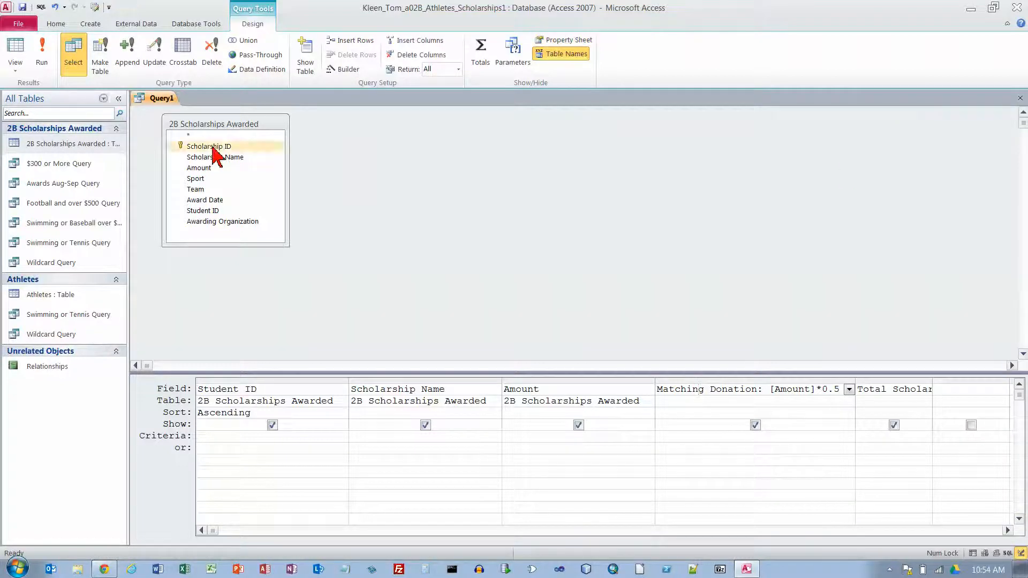
{"action": "left_click", "coordinate": [43, 54]}
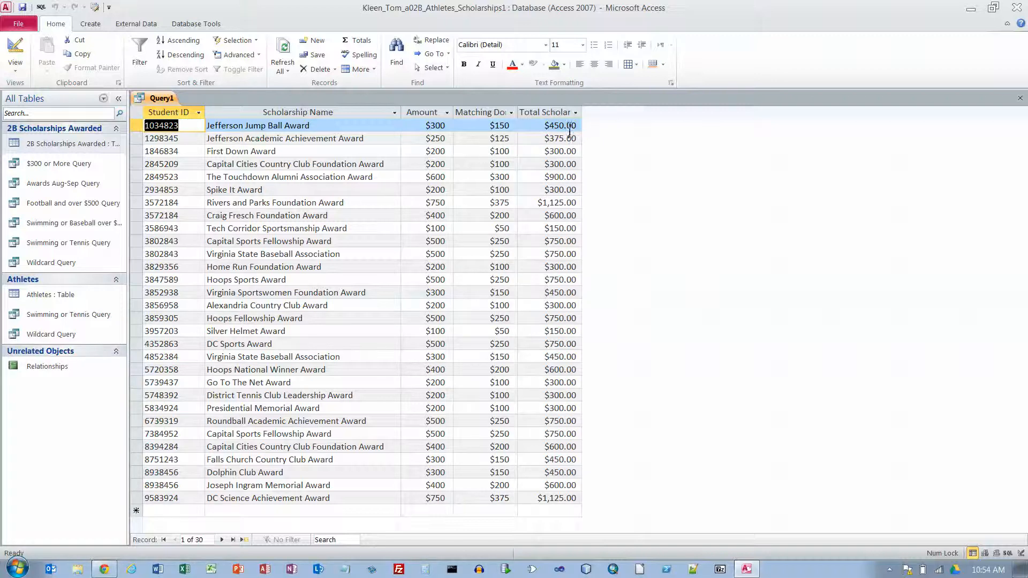
{"action": "left_click", "coordinate": [15, 49]}
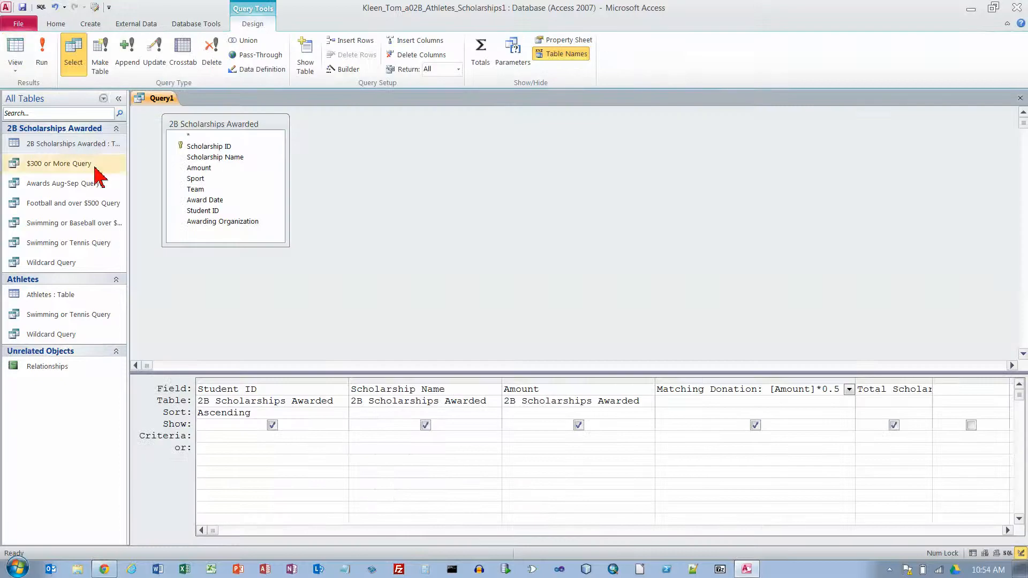
Format the Total Scholarship field as Currency with 0 decimal places and run the query.
{"action": "right_click", "coordinate": [901, 390]}
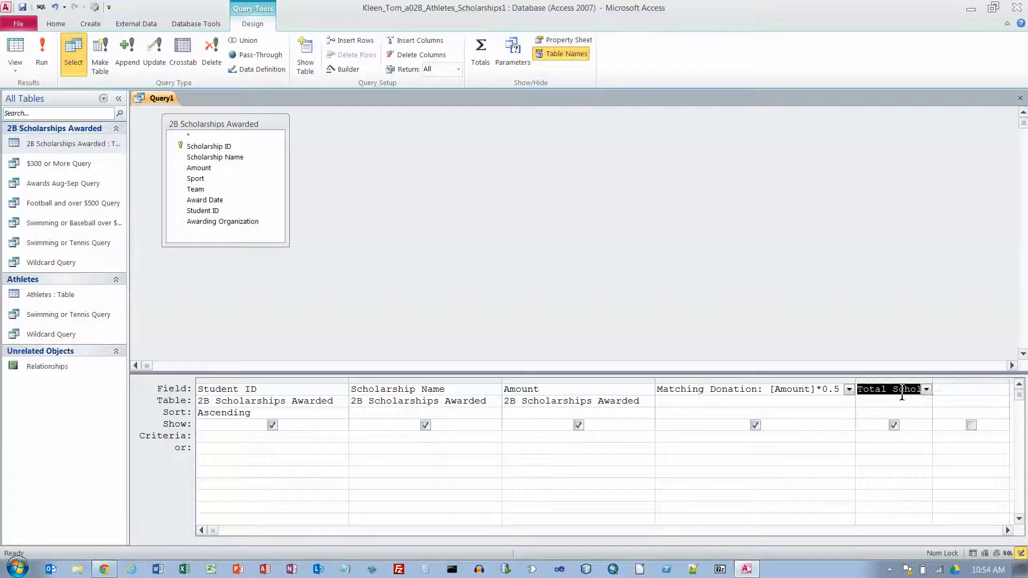
{"action": "left_click", "coordinate": [943, 503]}
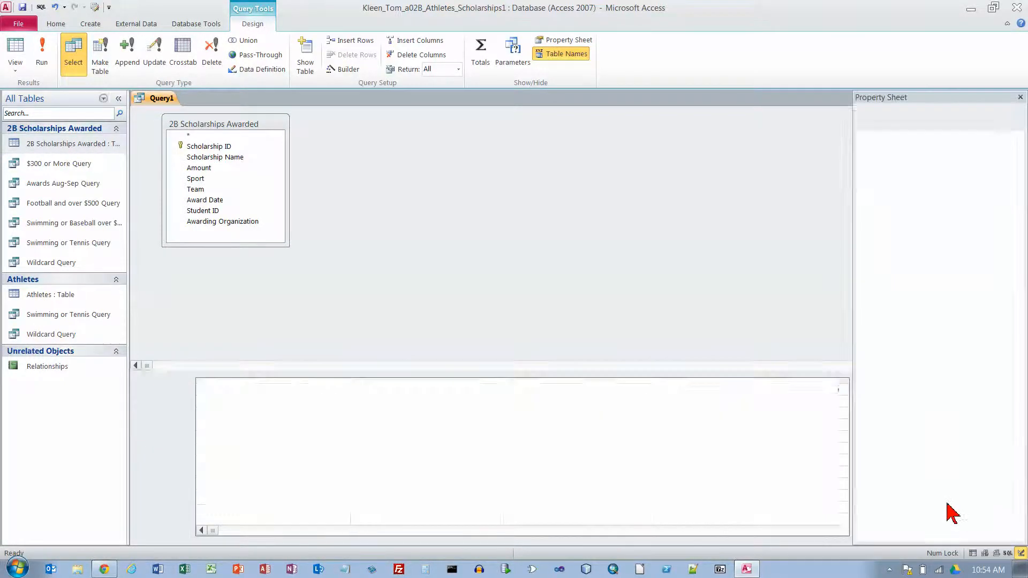
{"action": "left_click", "coordinate": [934, 157]}
{"action": "left_click", "coordinate": [1019, 158]}
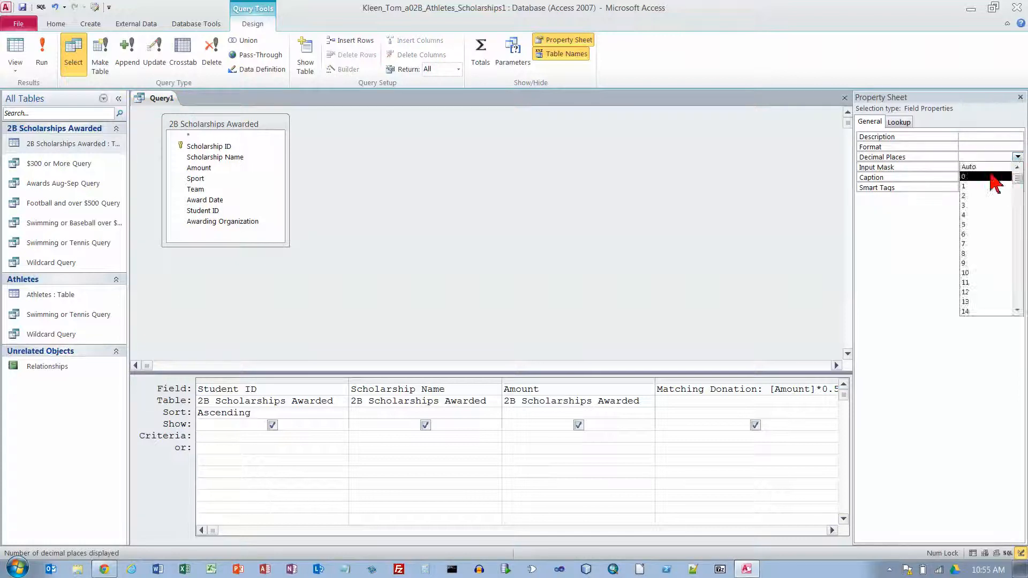
{"action": "left_click", "coordinate": [989, 170]}
{"action": "left_click", "coordinate": [994, 148]}
{"action": "left_click", "coordinate": [1017, 147]}
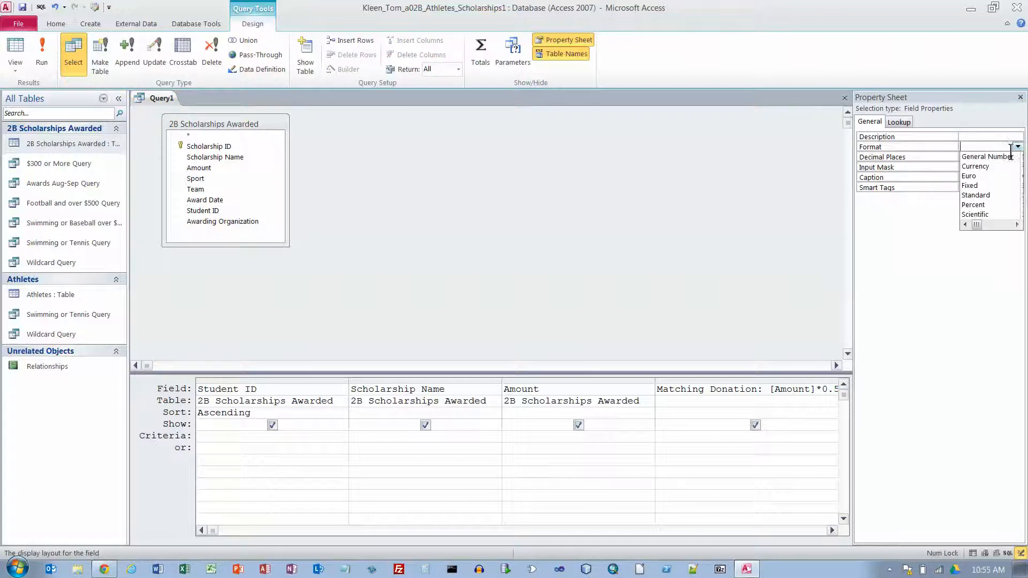
{"action": "left_click", "coordinate": [980, 164]}
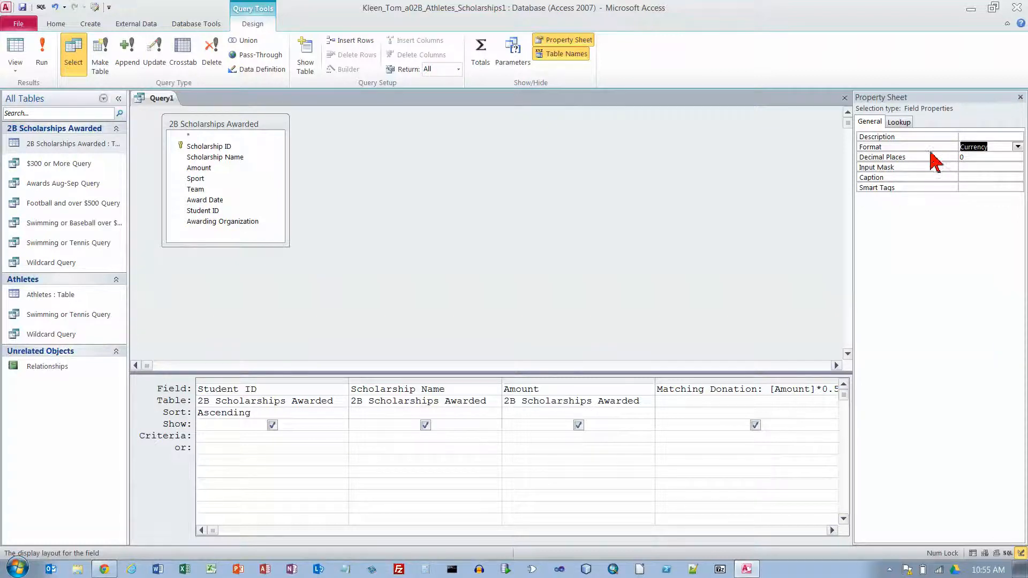
{"action": "left_click", "coordinate": [42, 53]}
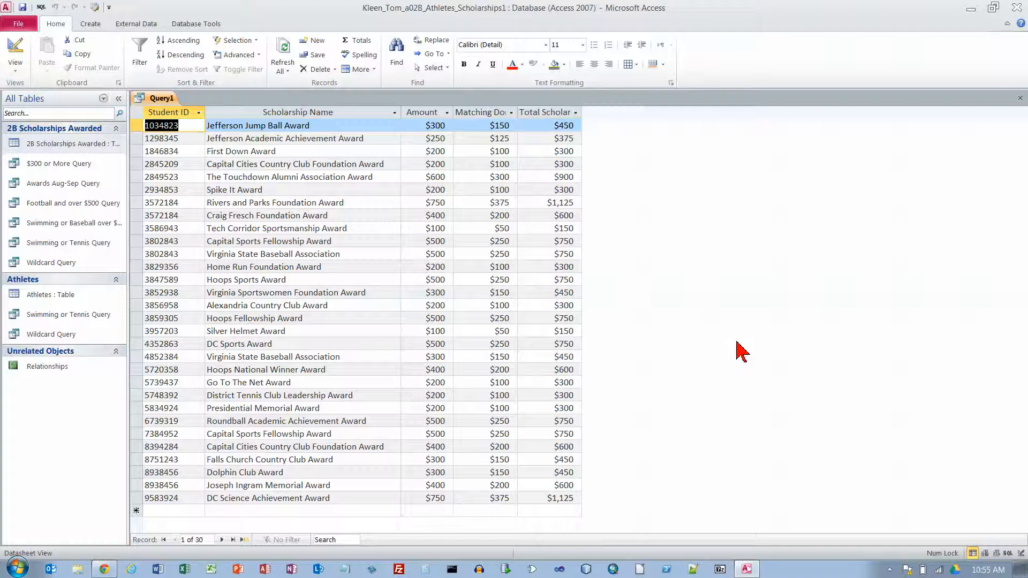
Close the query and save it as Matching Donations Query.
{"action": "left_click", "coordinate": [1020, 98]}
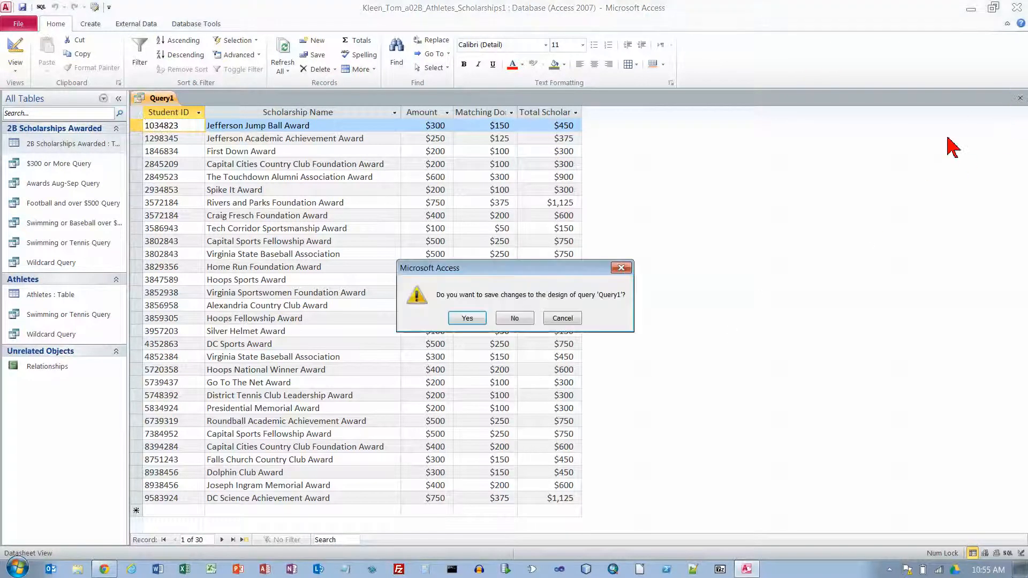
{"action": "left_click", "coordinate": [474, 320]}
{"action": "type", "text": "Matching Donations Query"}
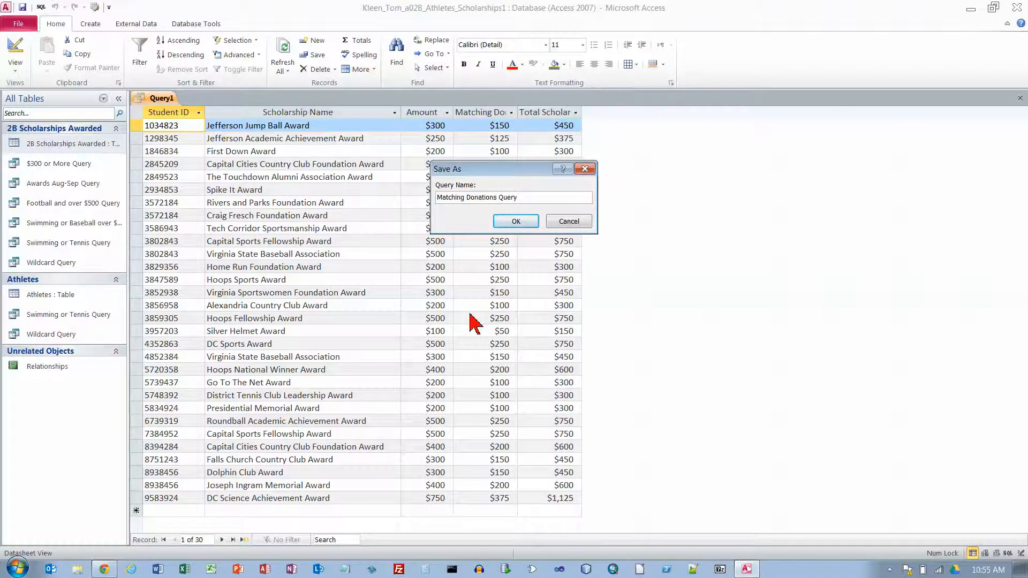
{"action": "left_click", "coordinate": [516, 221]}
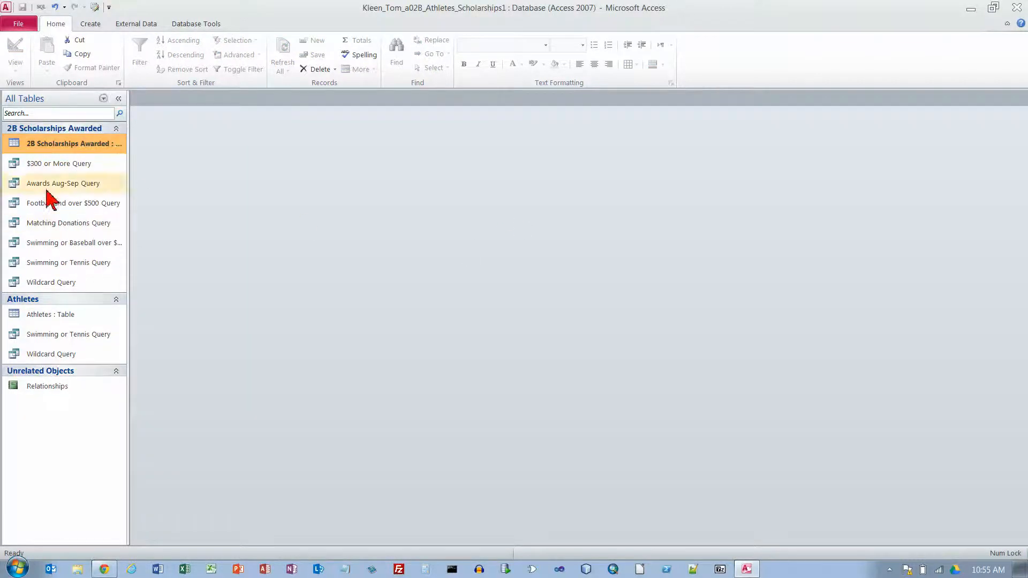
Preview the 2B Scholarships Awarded table for printing and view its second page.
{"action": "left_click", "coordinate": [25, 26]}
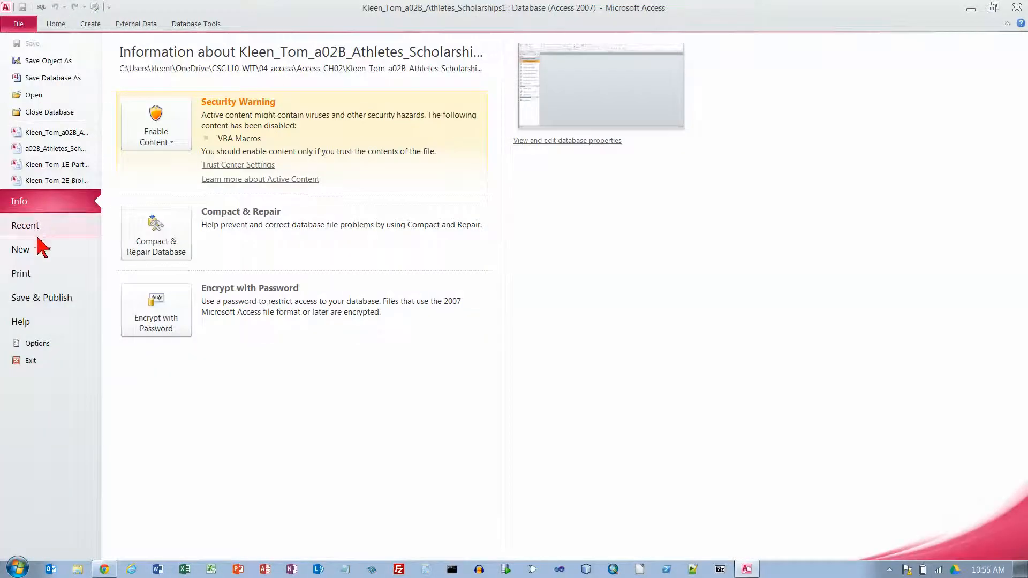
{"action": "left_click", "coordinate": [43, 276]}
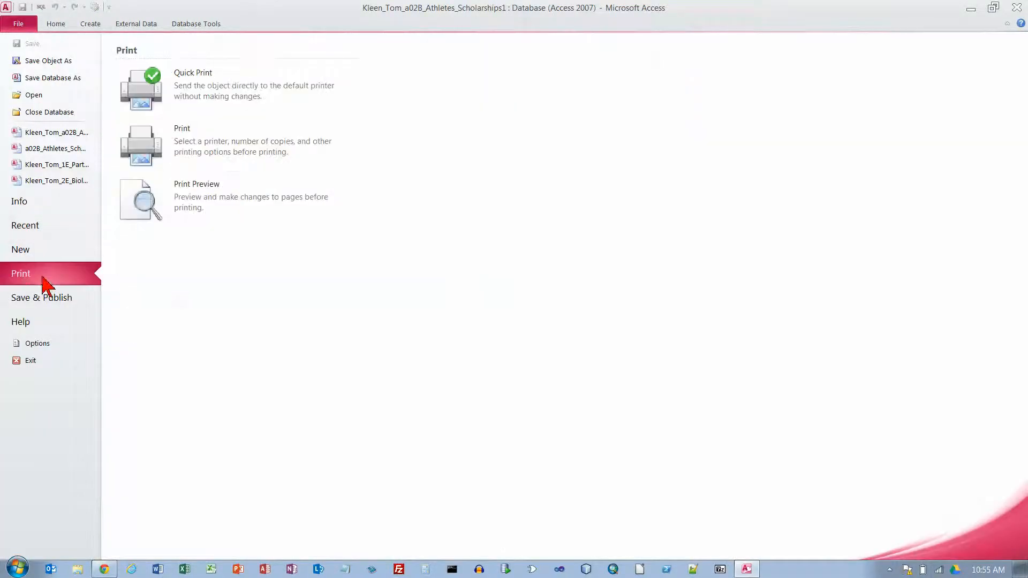
{"action": "left_click", "coordinate": [179, 199]}
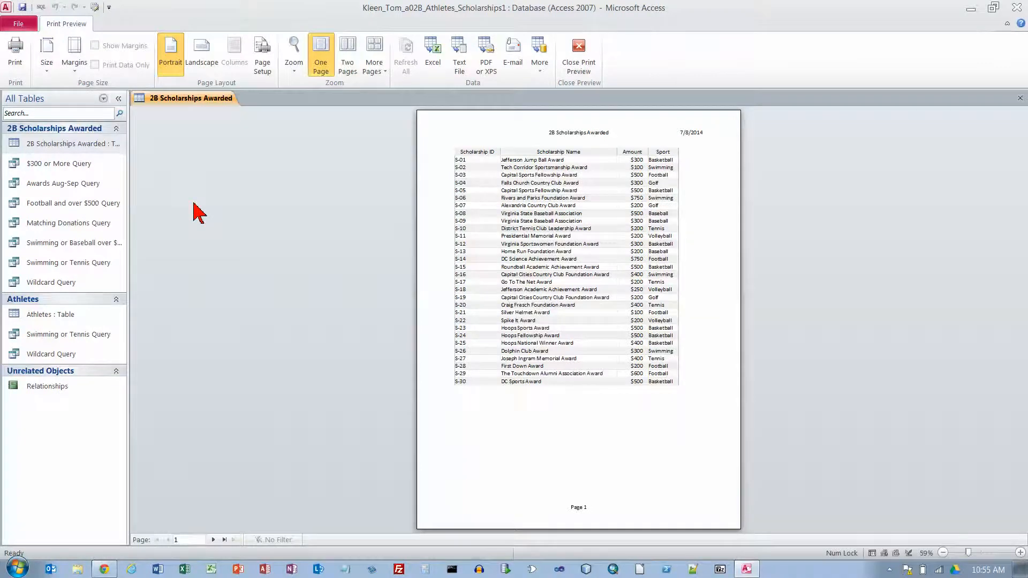
{"action": "left_click", "coordinate": [213, 540]}
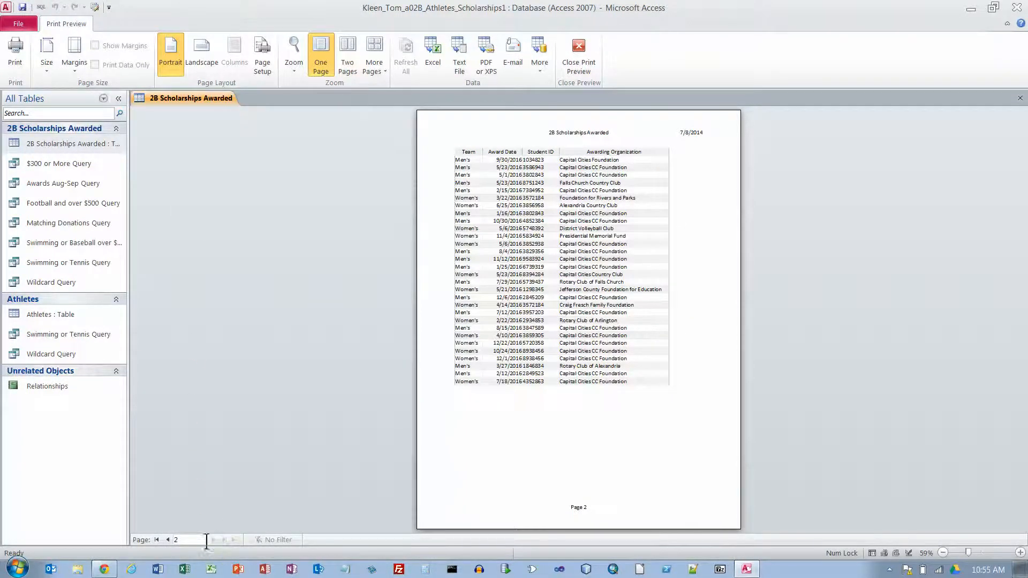
Switch the print preview of the scholarships table to landscape, check both pages, and close the preview.
{"action": "left_click", "coordinate": [168, 540]}
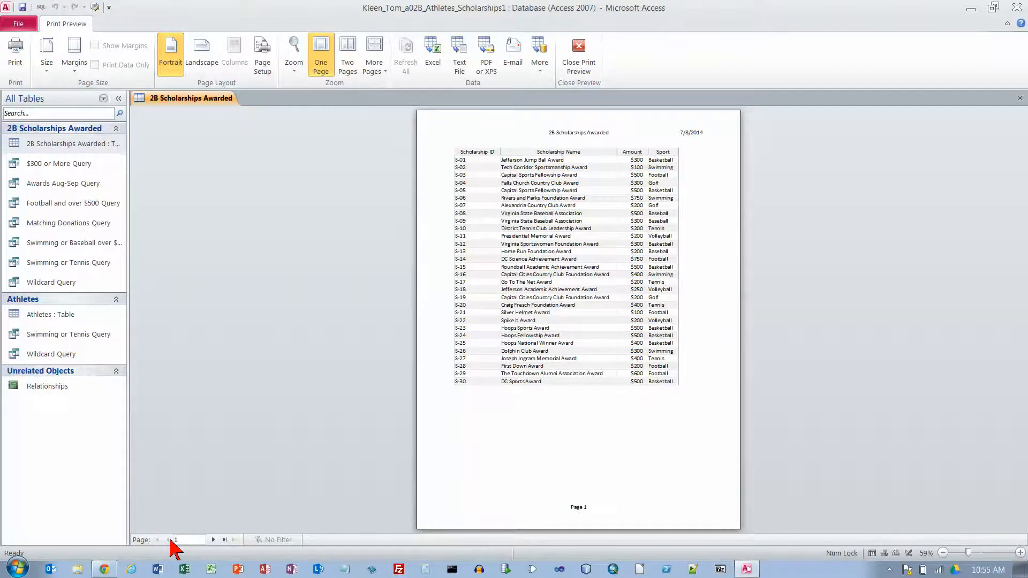
{"action": "left_click", "coordinate": [203, 48]}
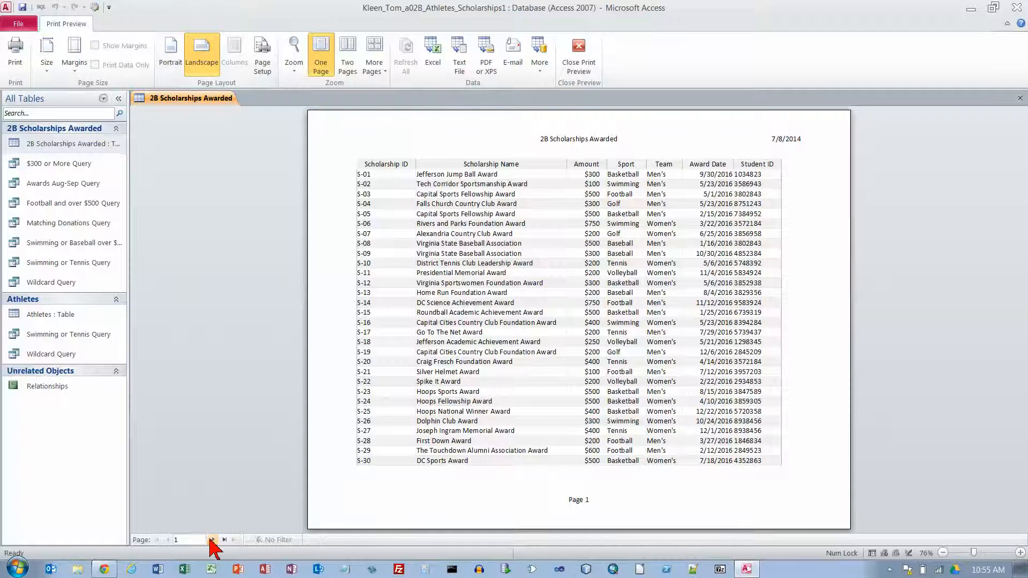
{"action": "left_click", "coordinate": [213, 539]}
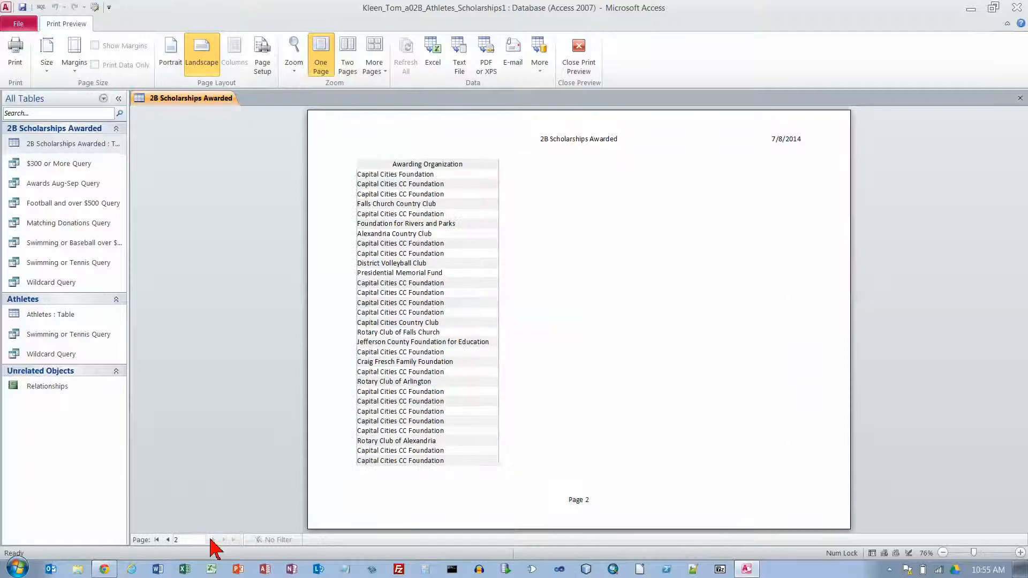
{"action": "left_click", "coordinate": [167, 539]}
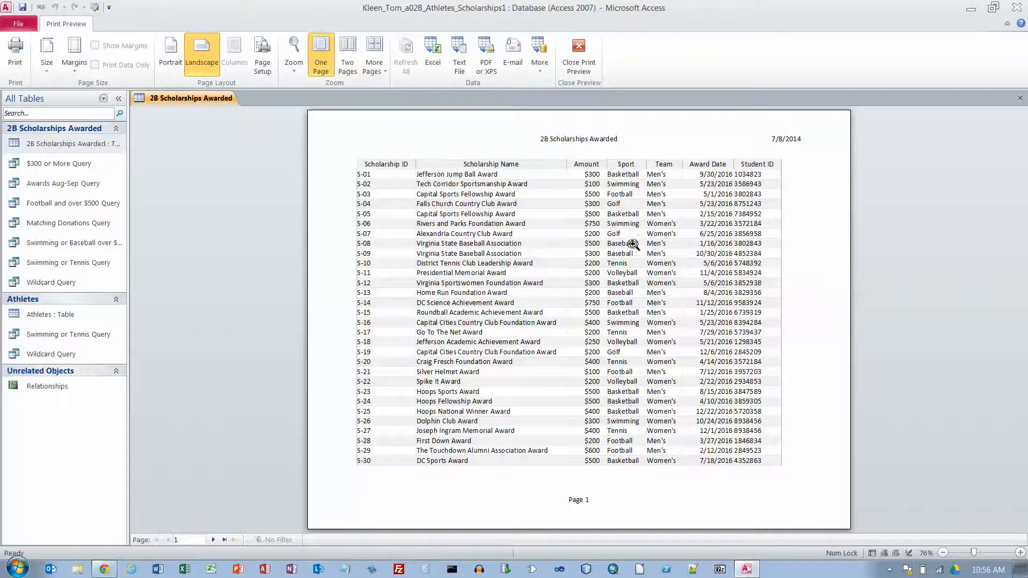
{"action": "left_click", "coordinate": [213, 540]}
{"action": "left_click", "coordinate": [168, 539]}
{"action": "left_click", "coordinate": [578, 54]}
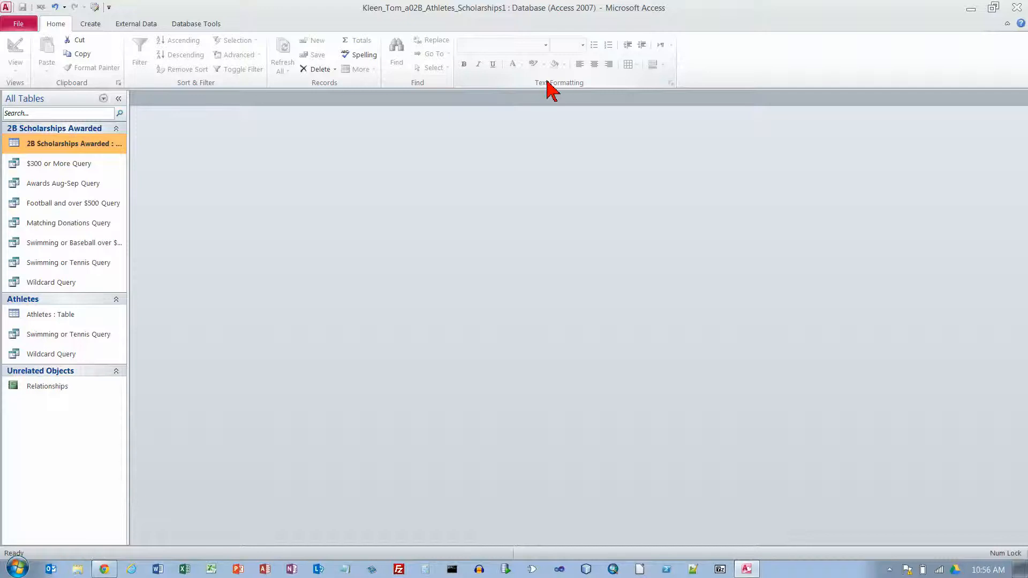
Create a new query in Design view from the 2B Scholarships Awarded table and enlarge its field list to show all fields.
{"action": "left_click", "coordinate": [91, 23]}
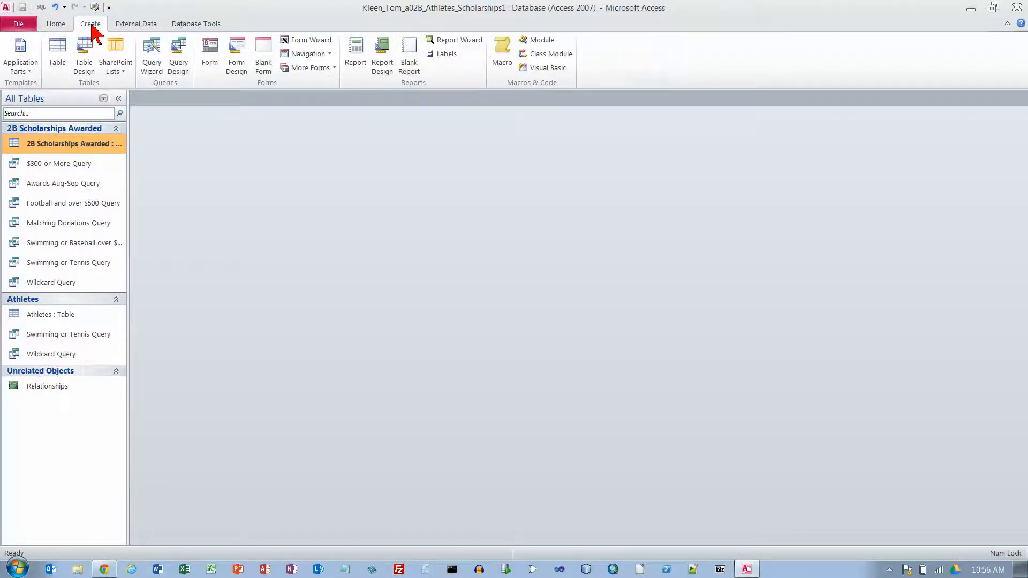
{"action": "left_click", "coordinate": [179, 57]}
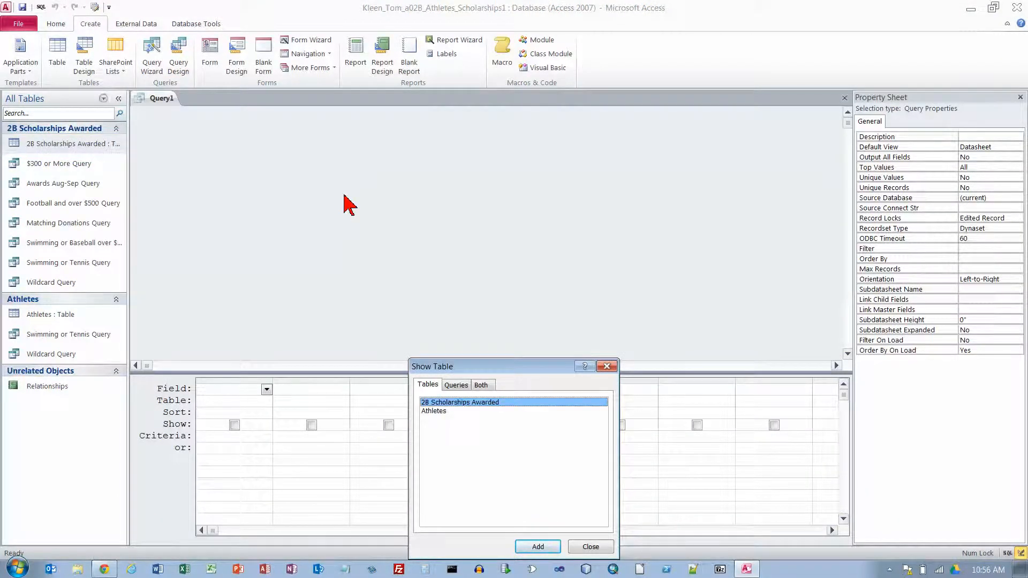
{"action": "double_click", "coordinate": [475, 402]}
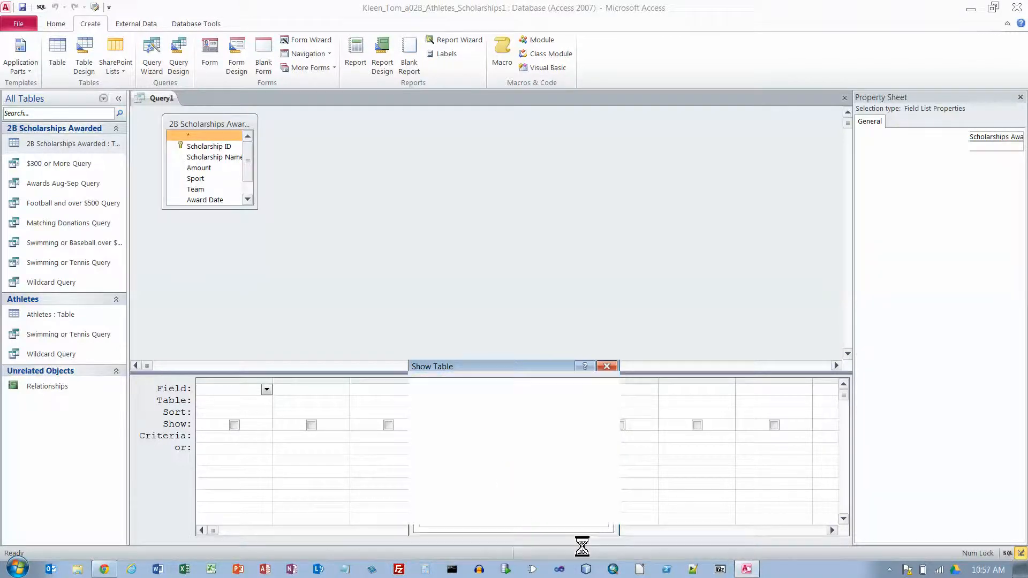
{"action": "left_click", "coordinate": [591, 546]}
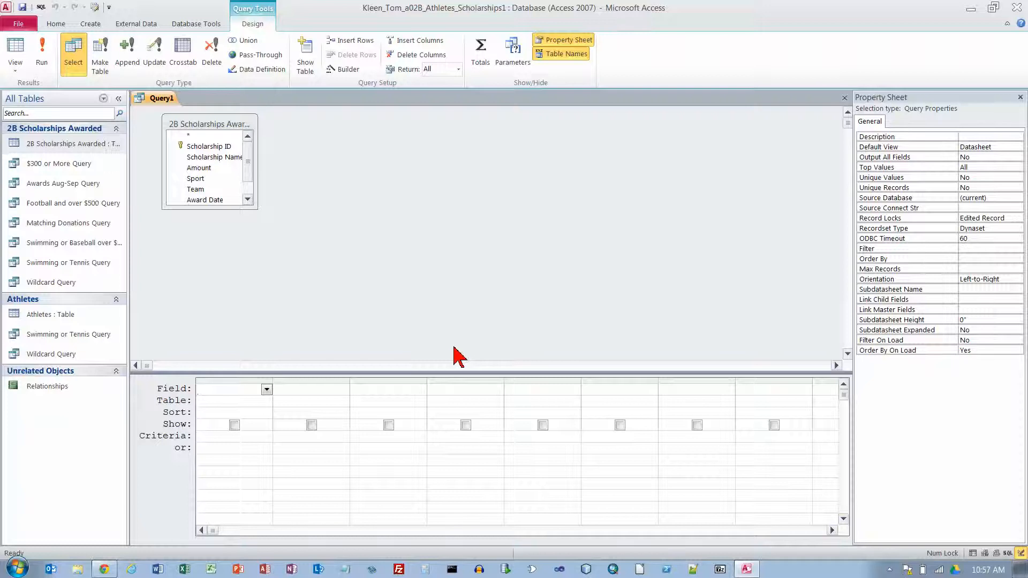
{"action": "left_click_drag", "start_coordinate": [257, 208], "coordinate": [286, 267]}
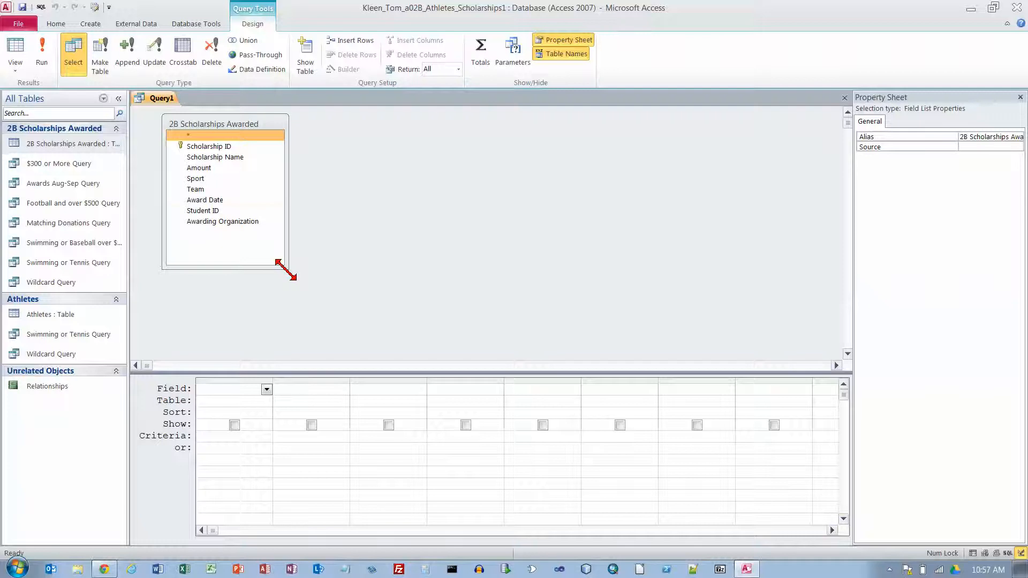
Add the Amount field with a Total row set to Min, run the query, and return to Design view.
{"action": "double_click", "coordinate": [208, 169]}
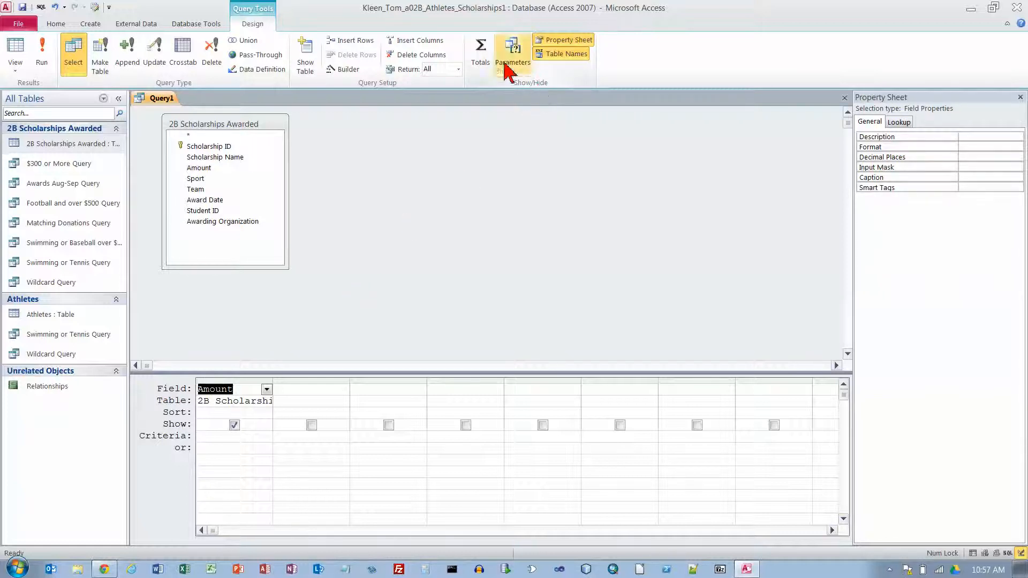
{"action": "left_click", "coordinate": [482, 52]}
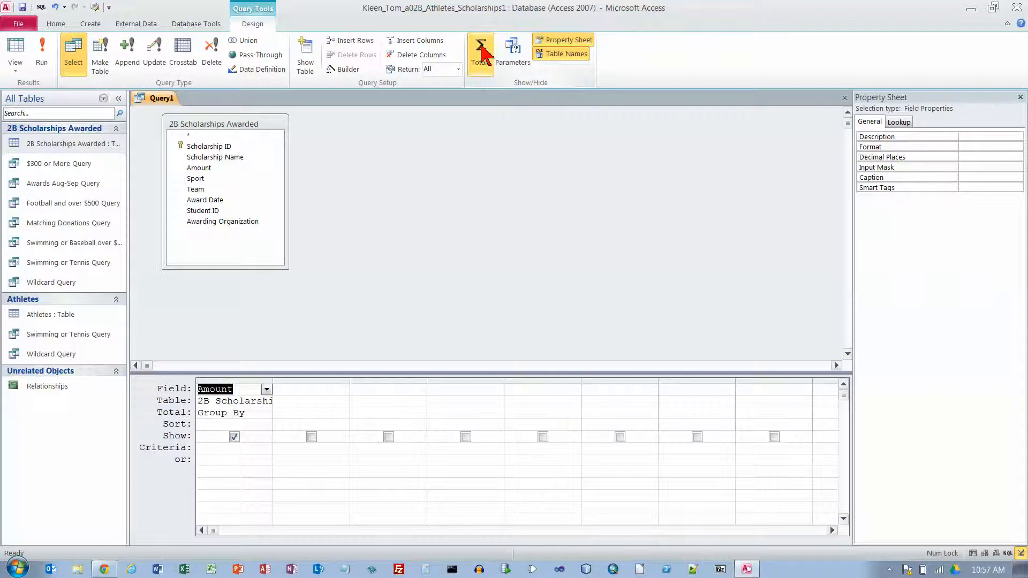
{"action": "left_click", "coordinate": [266, 414]}
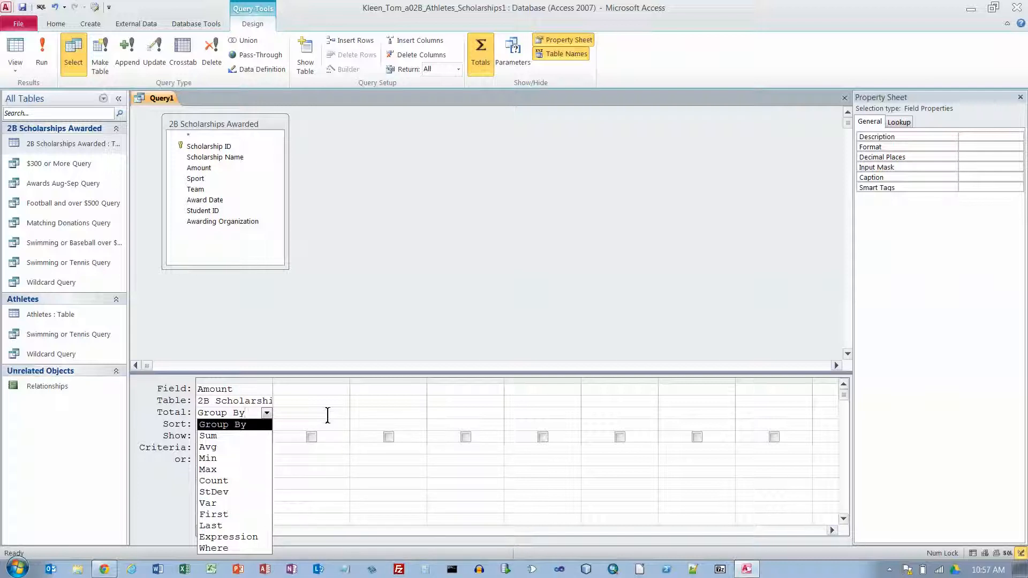
{"action": "left_click", "coordinate": [227, 458]}
{"action": "left_click", "coordinate": [42, 52]}
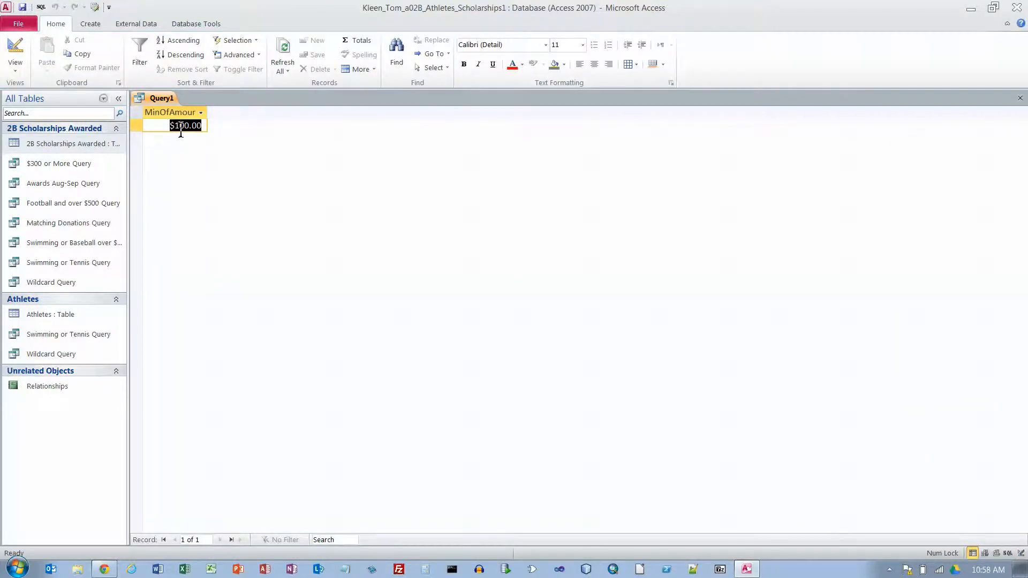
{"action": "left_click", "coordinate": [14, 51]}
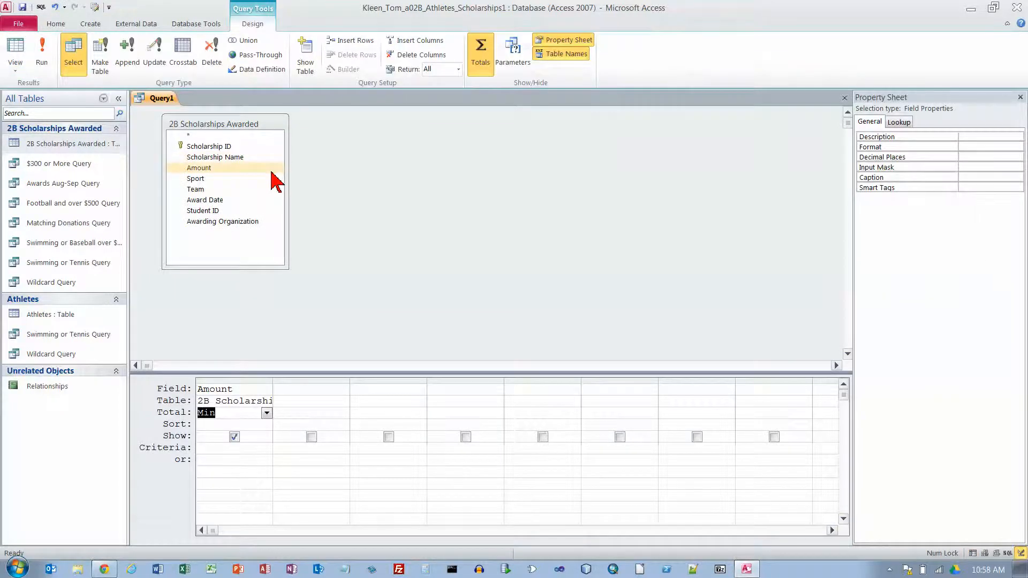
Change the Amount field's Total function to Max, run the query, and return to Design view.
{"action": "left_click", "coordinate": [266, 413]}
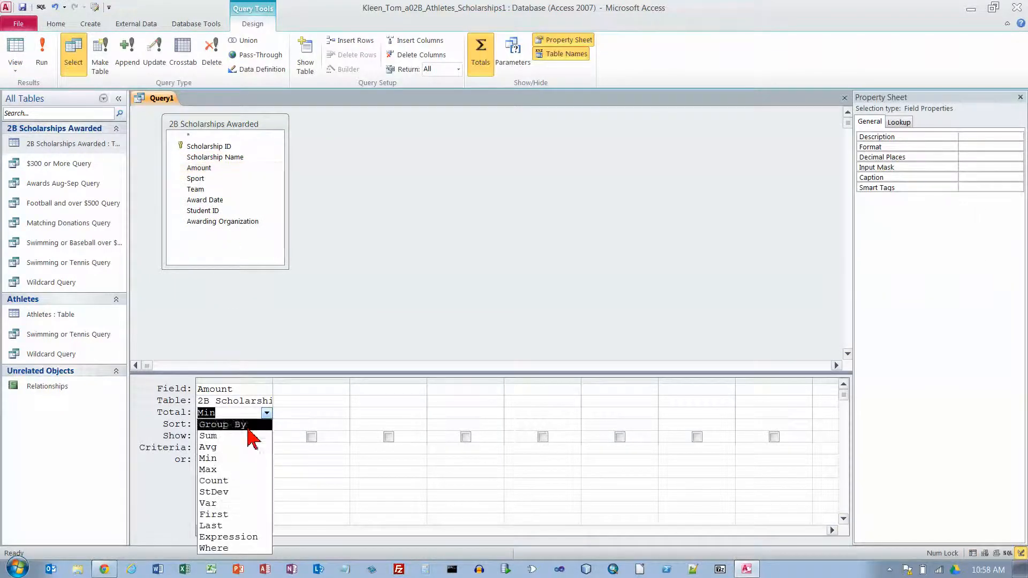
{"action": "left_click", "coordinate": [234, 469]}
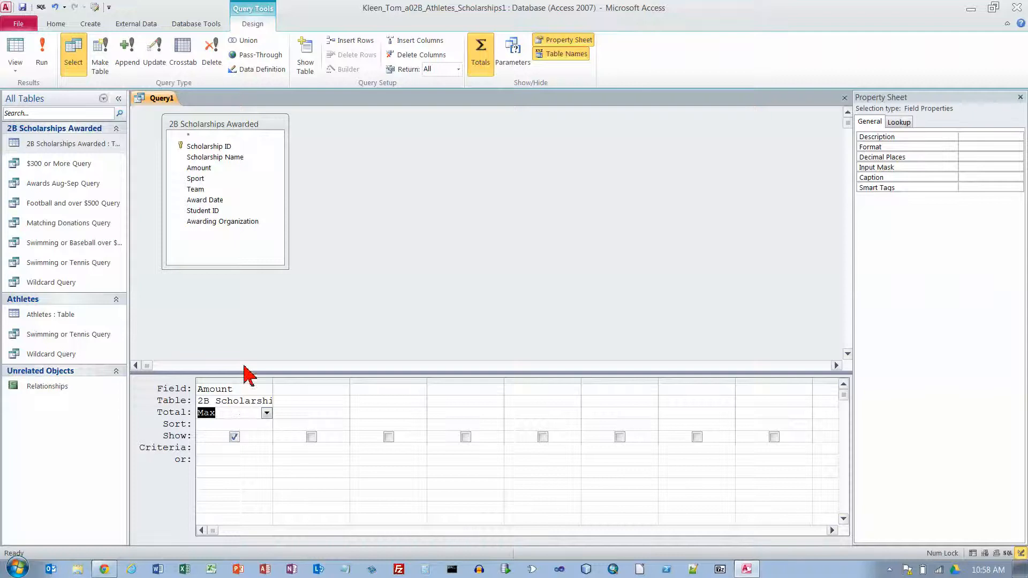
{"action": "left_click", "coordinate": [45, 63]}
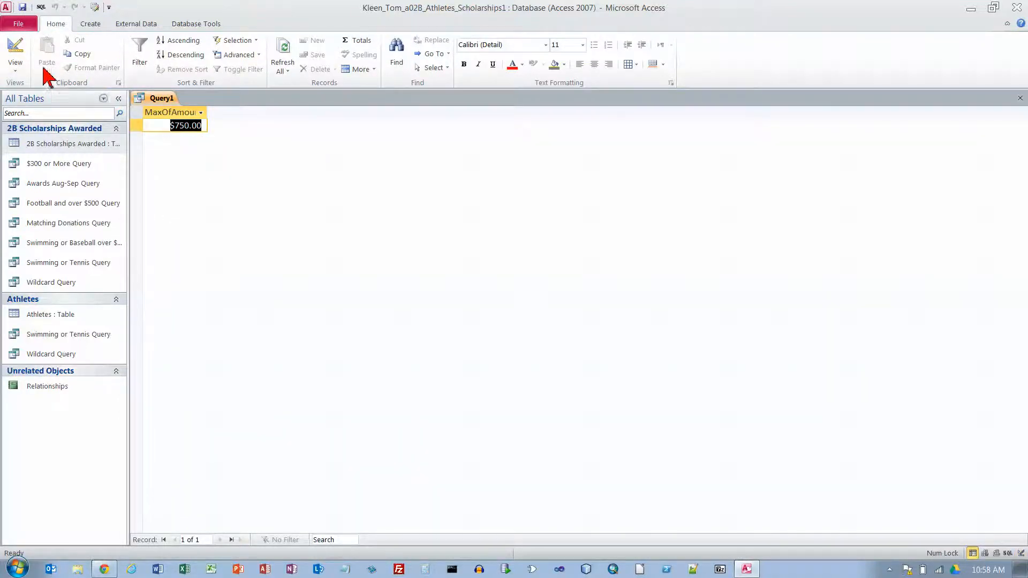
{"action": "left_click", "coordinate": [15, 49]}
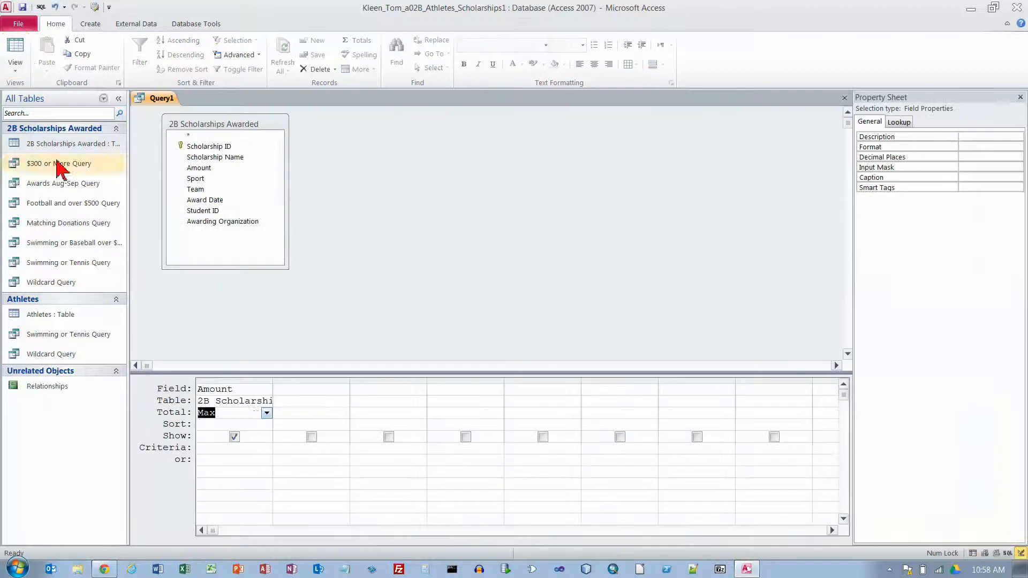
Set the Amount field's Total function to Avg, run the query, and return to Design view.
{"action": "left_click", "coordinate": [266, 413]}
{"action": "left_click", "coordinate": [244, 453]}
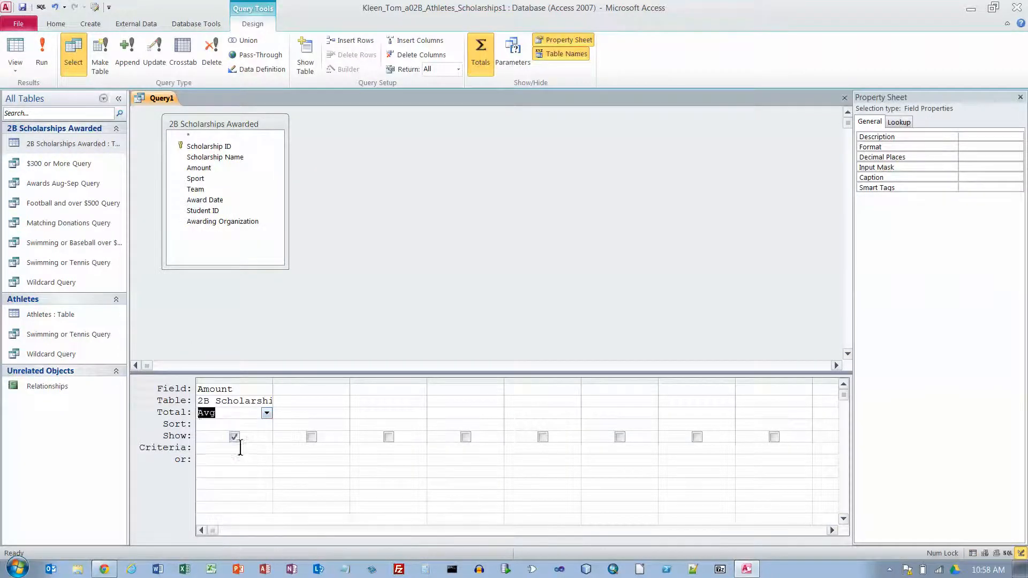
{"action": "left_click", "coordinate": [43, 54]}
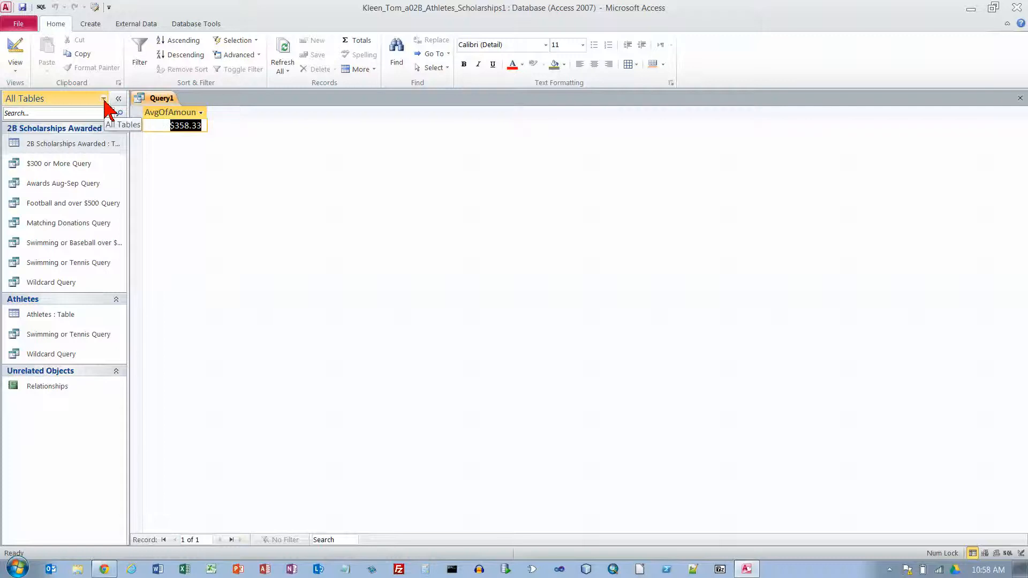
{"action": "left_click", "coordinate": [16, 49]}
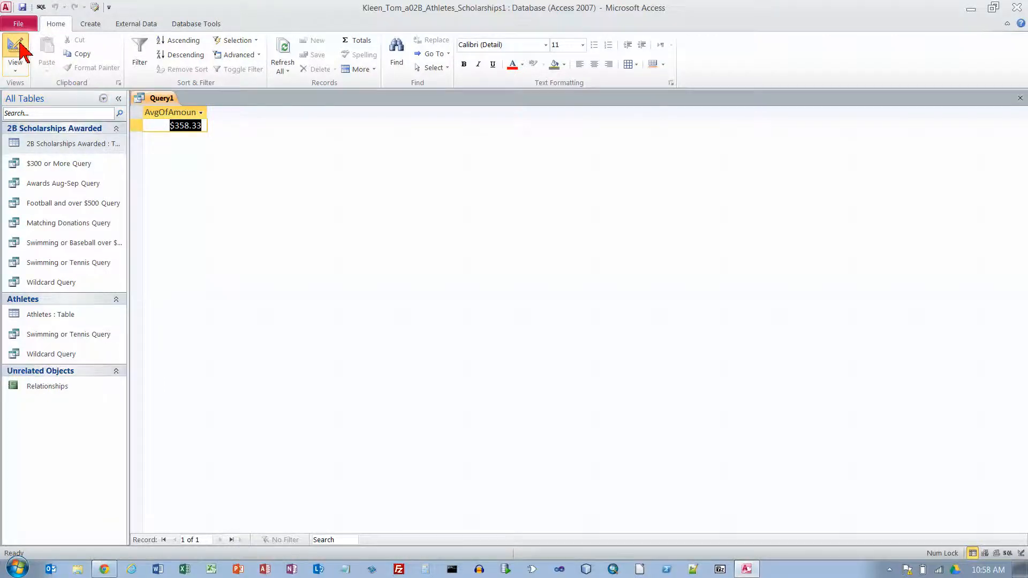
Set the Amount field's Total function to Sum, run the query, and return to Design view.
{"action": "left_click", "coordinate": [267, 413]}
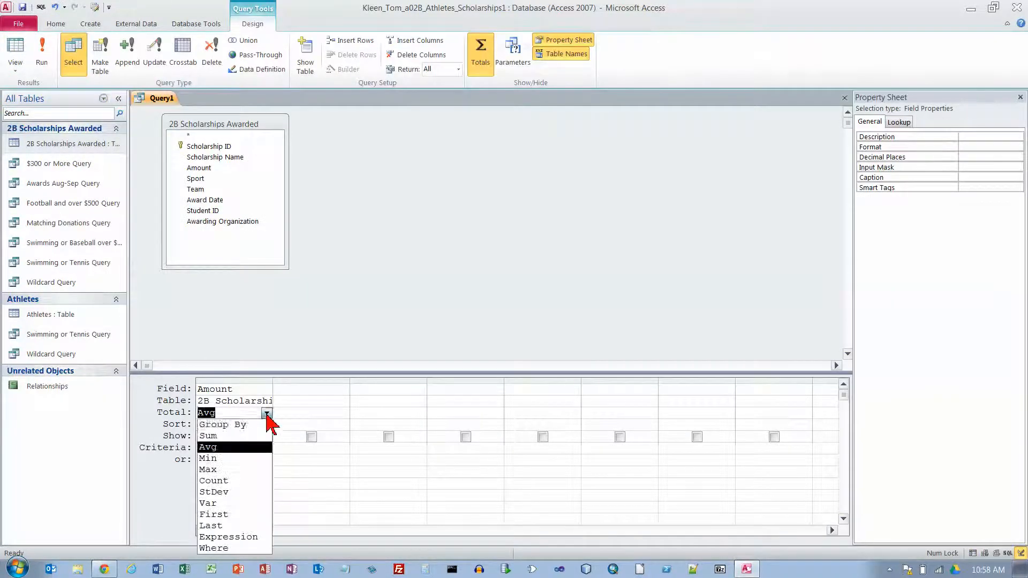
{"action": "left_click", "coordinate": [259, 436]}
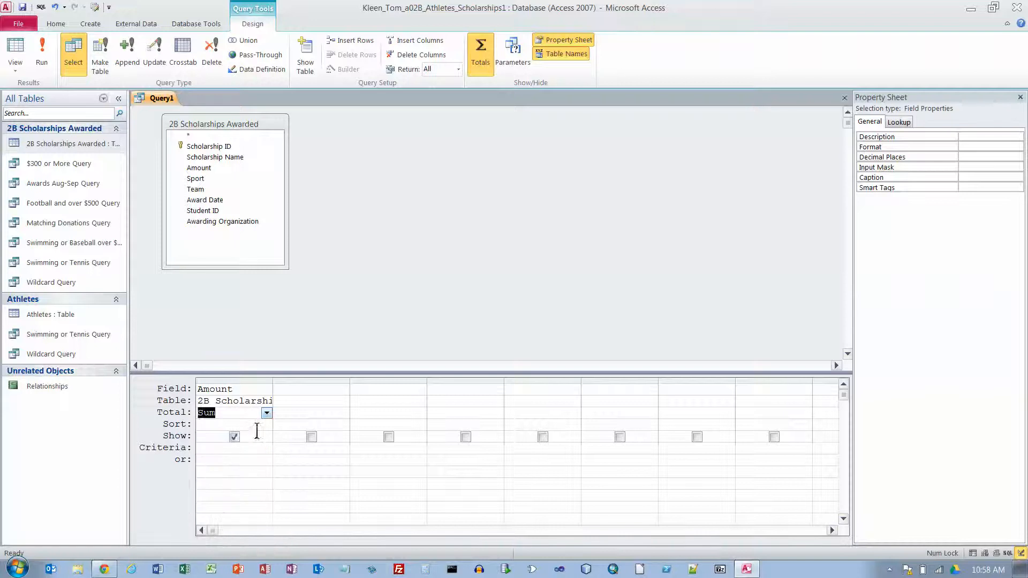
{"action": "left_click", "coordinate": [42, 51]}
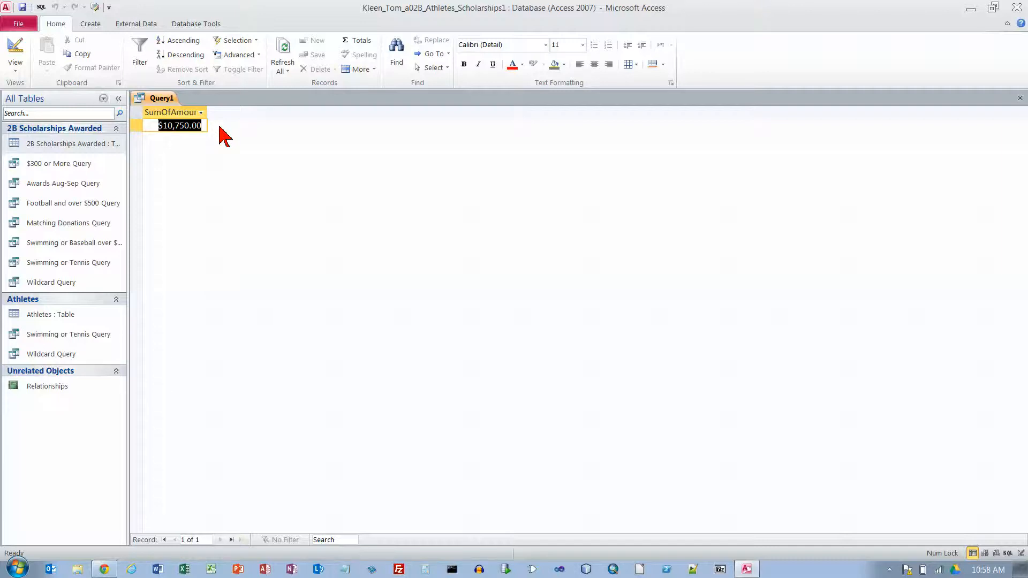
{"action": "left_click", "coordinate": [15, 53]}
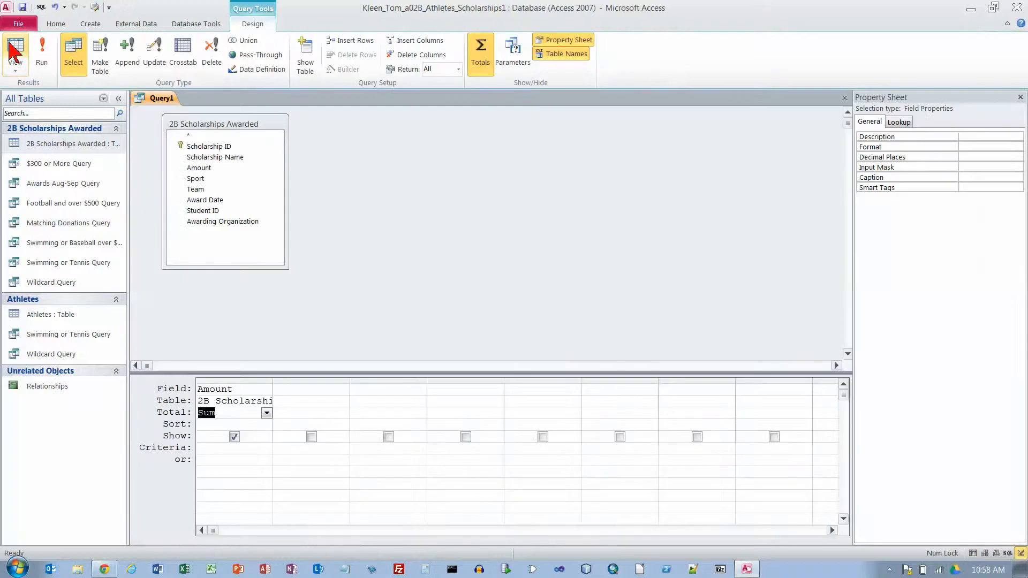
Insert Student ID as a Group By column before Amount, run the query to review totals per student, and return to Design view.
{"action": "left_click", "coordinate": [209, 212]}
{"action": "left_click_drag", "start_coordinate": [206, 288], "coordinate": [201, 389]}
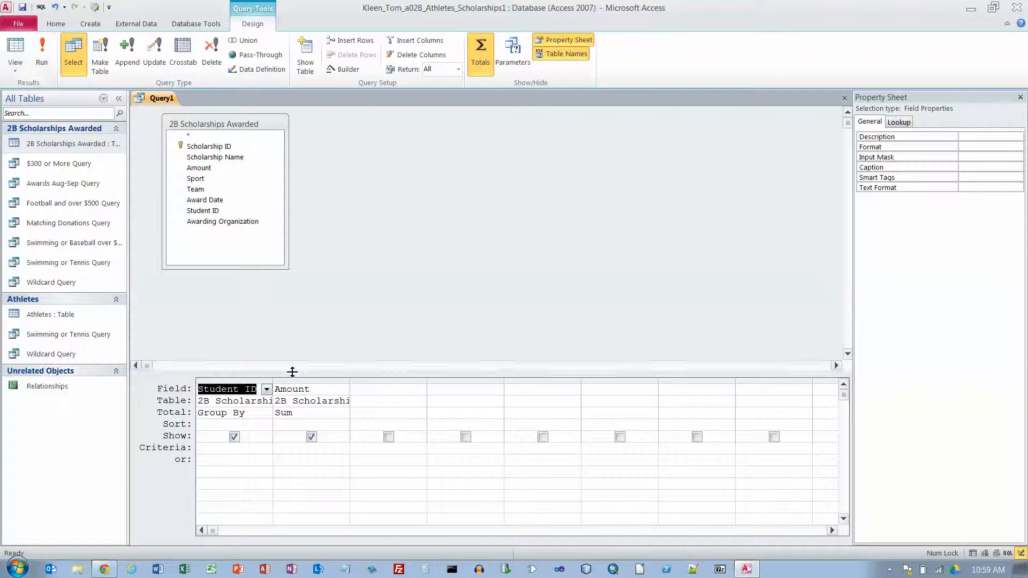
{"action": "left_click", "coordinate": [42, 51]}
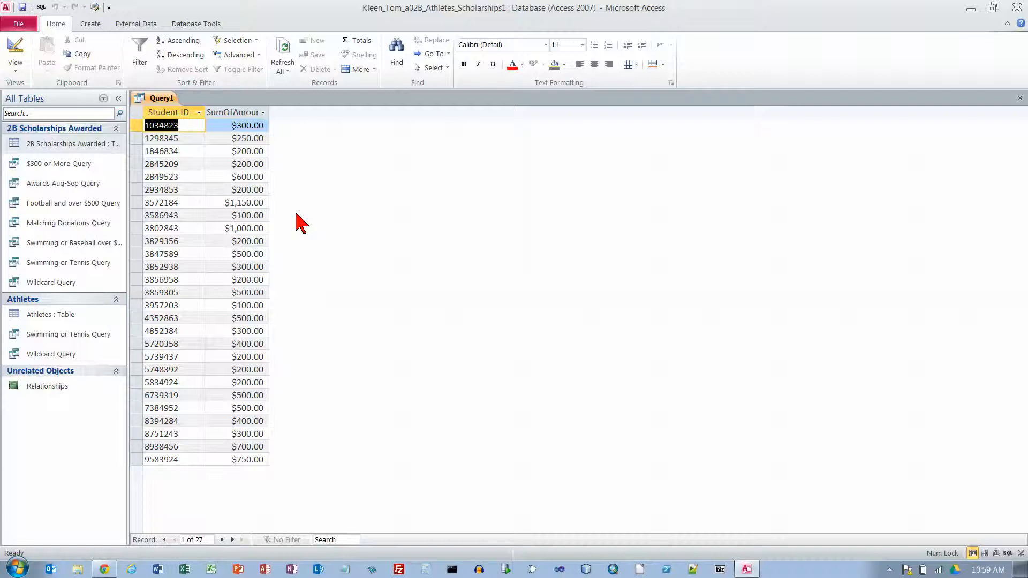
{"action": "left_click", "coordinate": [203, 139]}
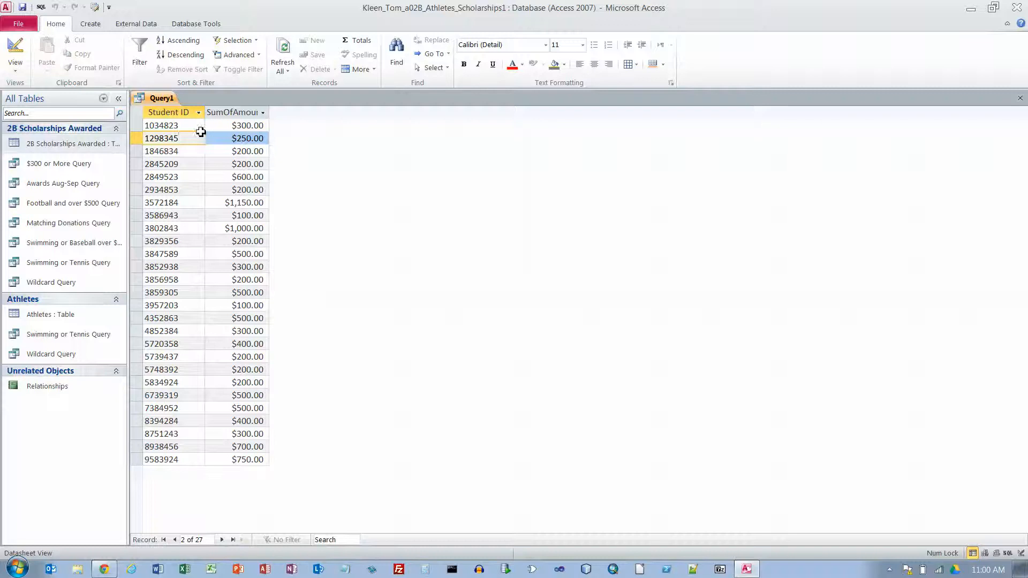
{"action": "left_click", "coordinate": [201, 126]}
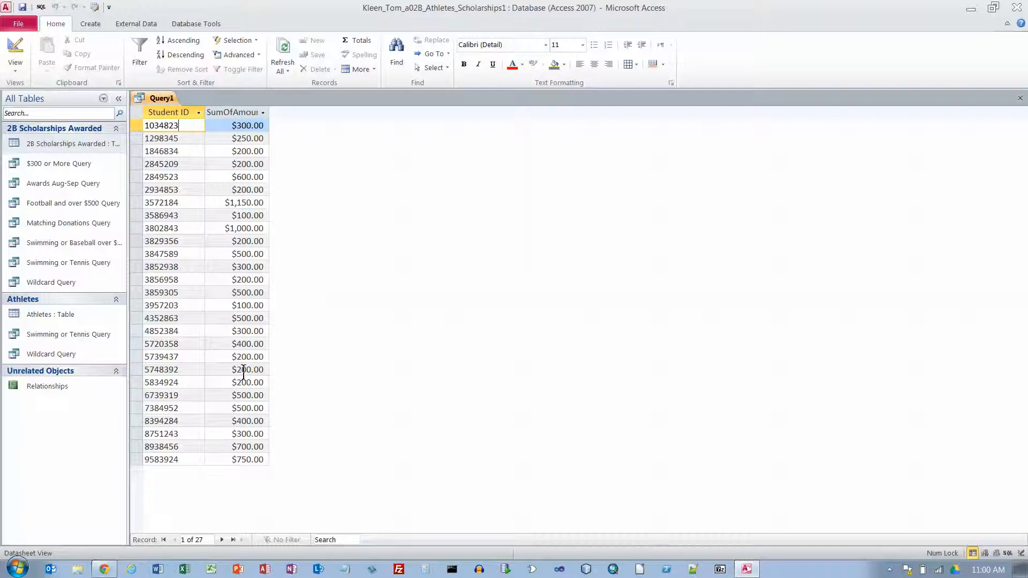
{"action": "left_click", "coordinate": [15, 51]}
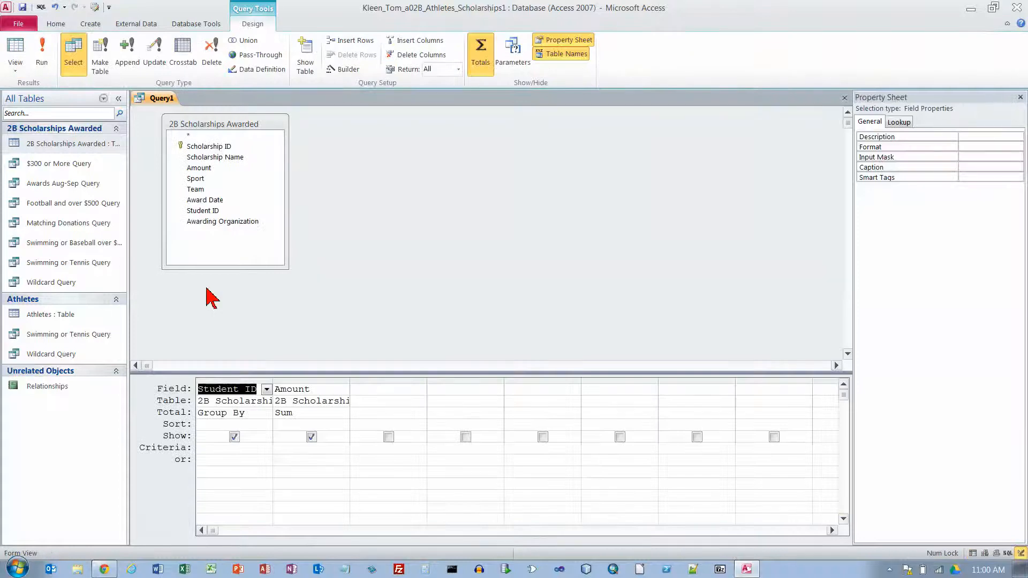
Replace the Student ID column in the query grid with Sport as the Group By column before Amount.
{"action": "left_click", "coordinate": [241, 381]}
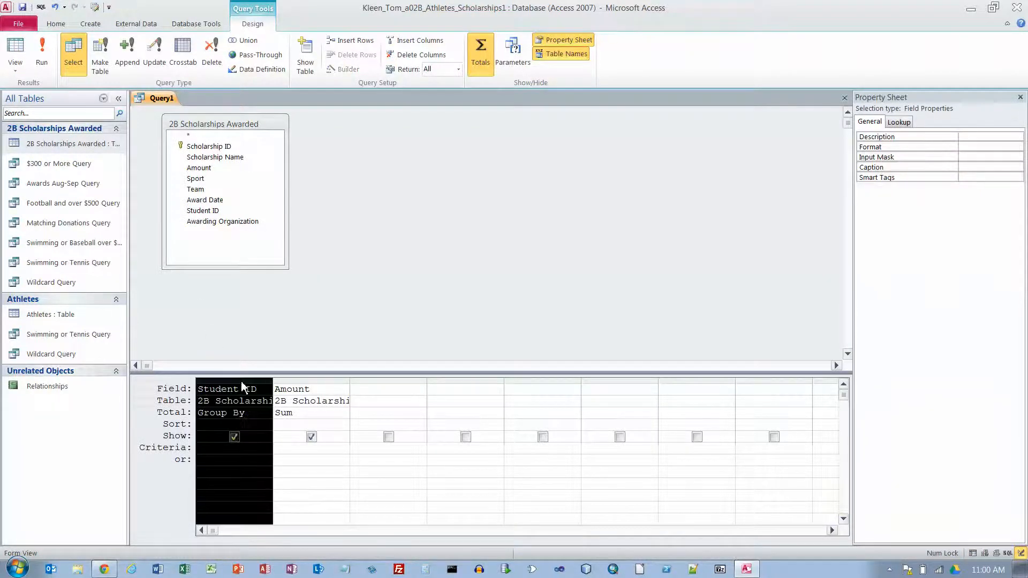
{"action": "right_click", "coordinate": [240, 380]}
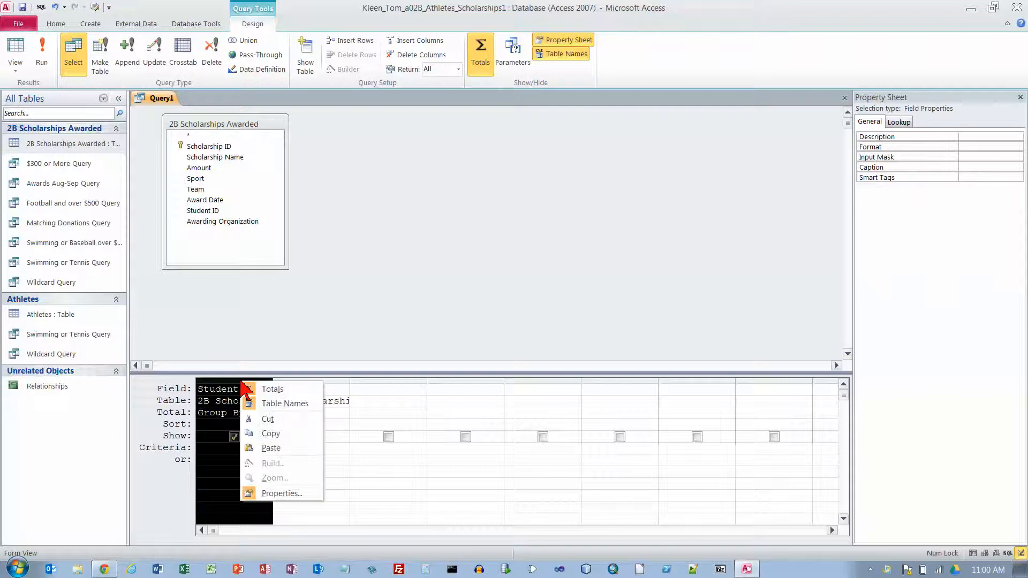
{"action": "left_click", "coordinate": [267, 419]}
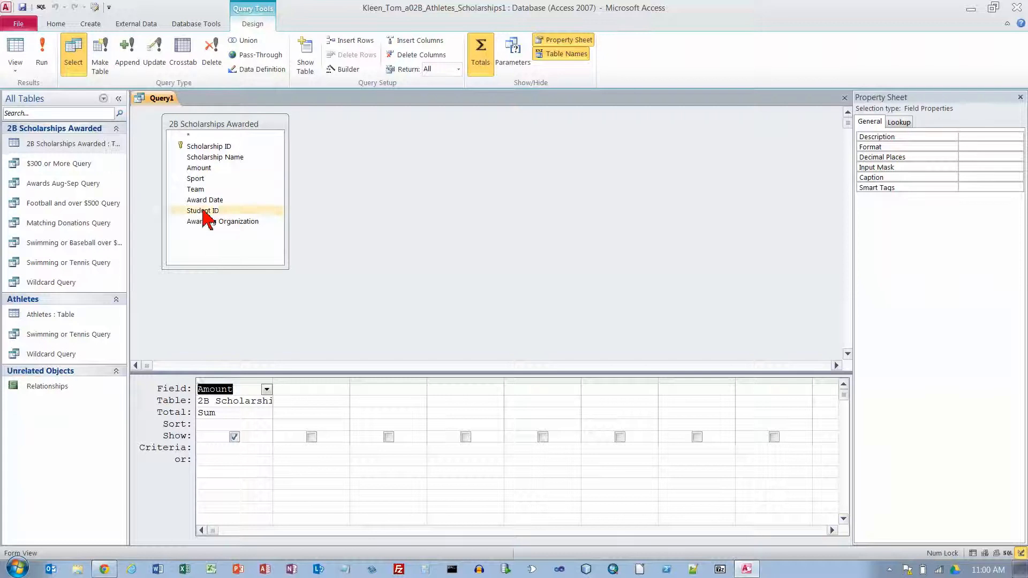
{"action": "left_click", "coordinate": [196, 179]}
{"action": "left_click_drag", "start_coordinate": [200, 286], "coordinate": [206, 391]}
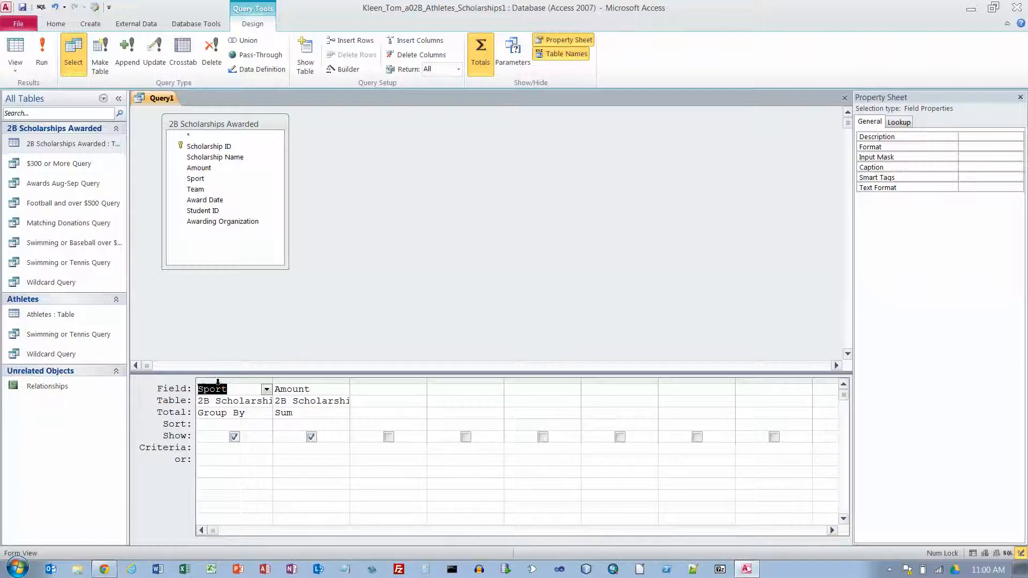
Format the query's Amount field as Currency with 0 decimal places and run the query to review totals per sport.
{"action": "right_click", "coordinate": [318, 394]}
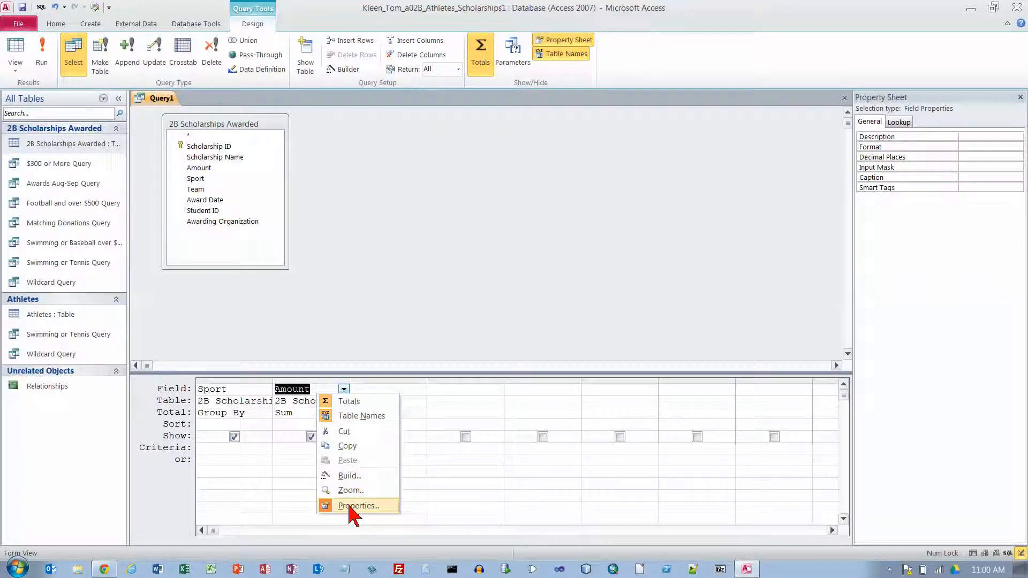
{"action": "left_click", "coordinate": [353, 506]}
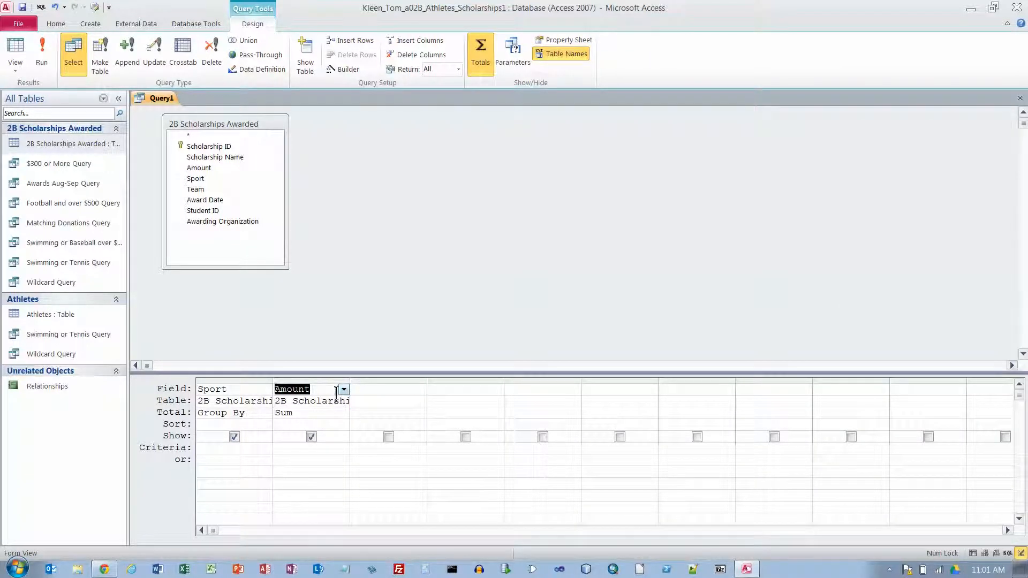
{"action": "right_click", "coordinate": [333, 389]}
{"action": "left_click", "coordinate": [357, 500]}
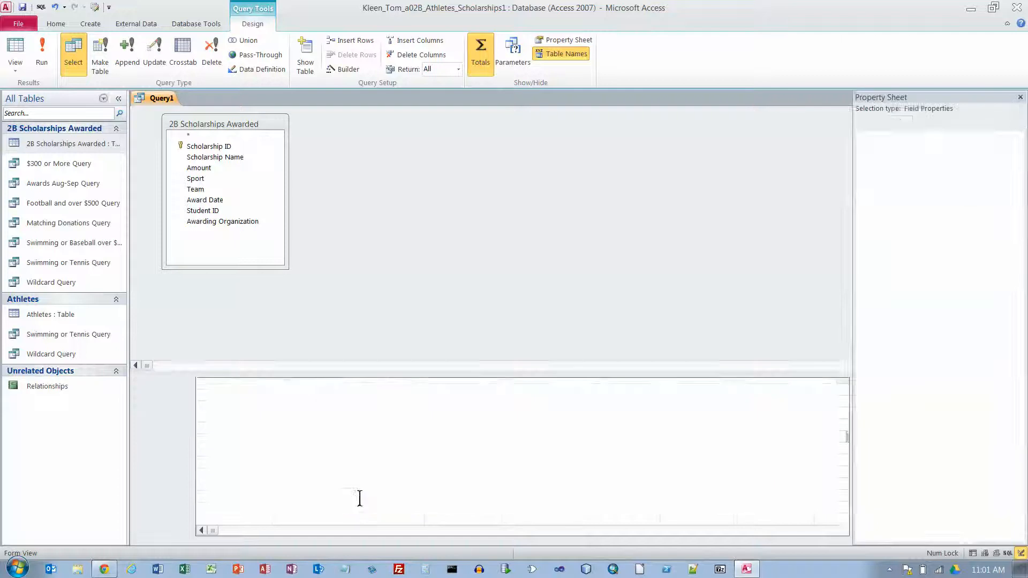
{"action": "left_click", "coordinate": [997, 150]}
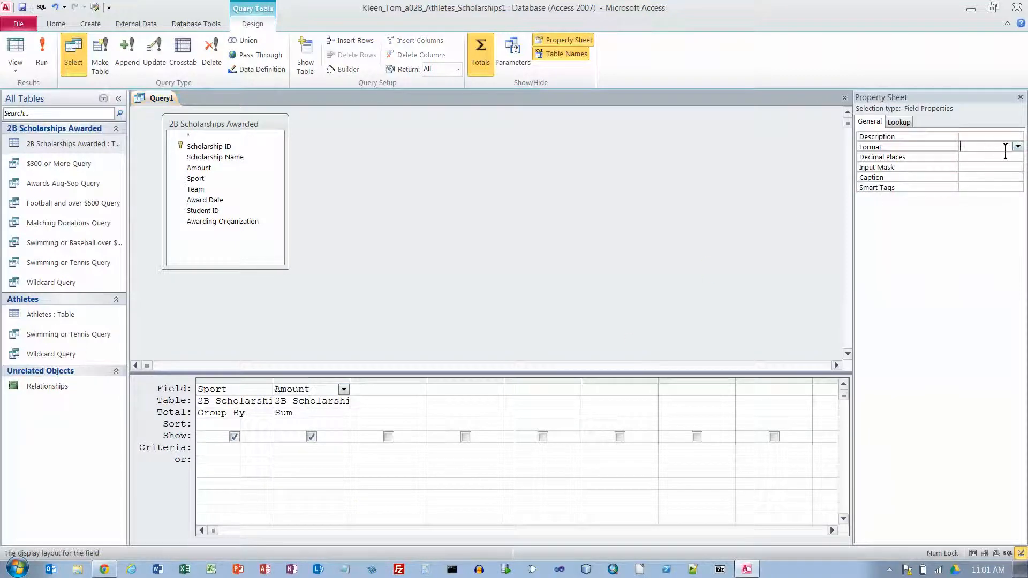
{"action": "left_click", "coordinate": [1018, 147]}
{"action": "left_click", "coordinate": [1003, 163]}
{"action": "left_click", "coordinate": [1009, 159]}
{"action": "left_click", "coordinate": [1017, 156]}
{"action": "left_click", "coordinate": [994, 177]}
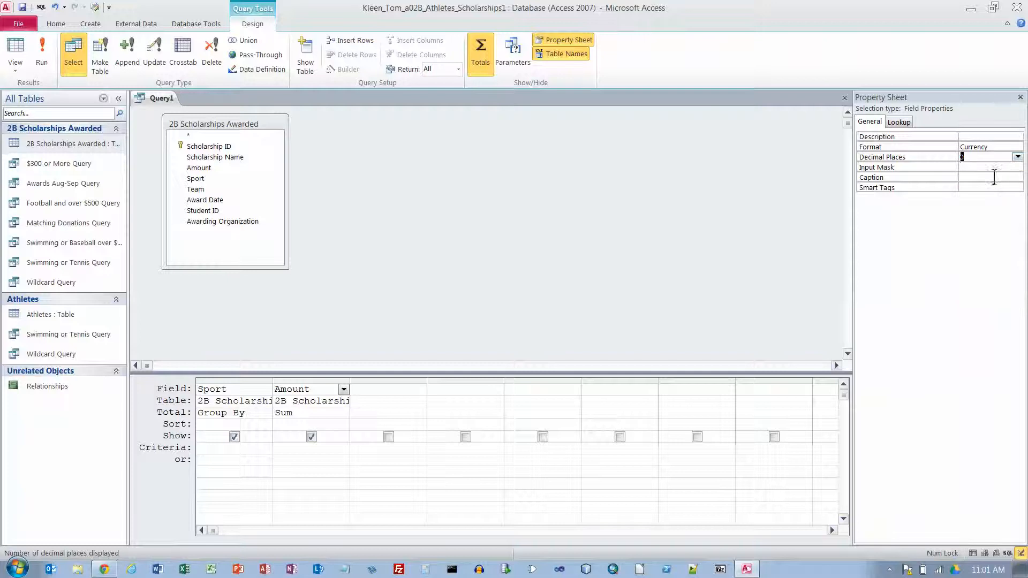
{"action": "left_click", "coordinate": [43, 56]}
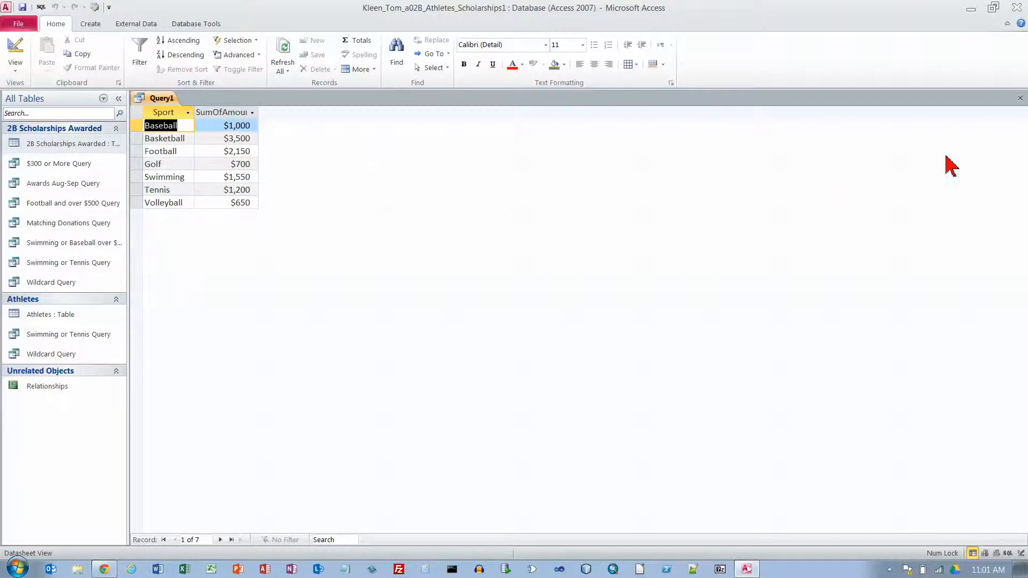
Close the query and save it as Total by Sport Query.
{"action": "left_click", "coordinate": [1020, 98]}
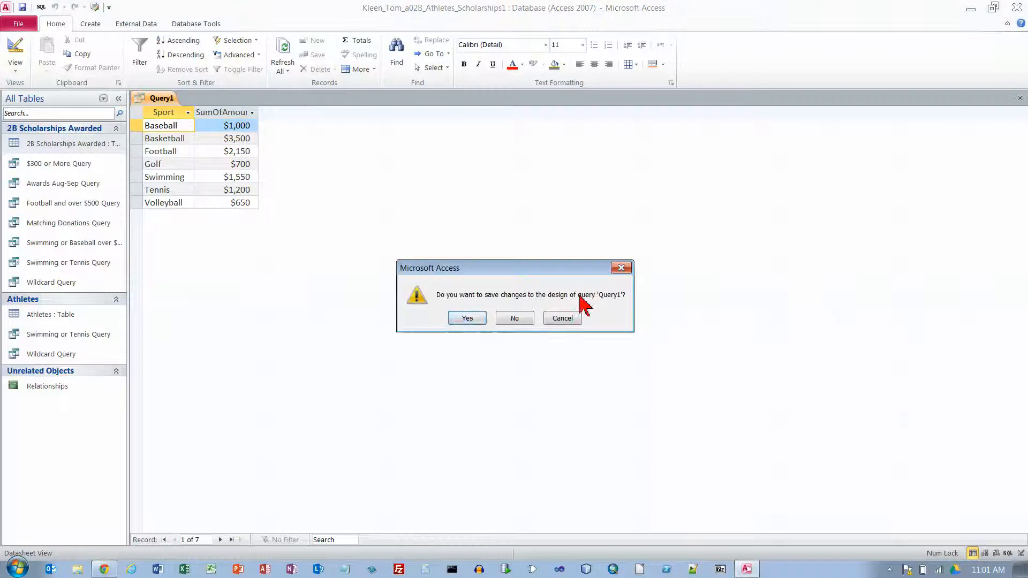
{"action": "left_click", "coordinate": [471, 319]}
{"action": "type", "text": "Total by Sport Query"}
{"action": "key", "text": "Return"}
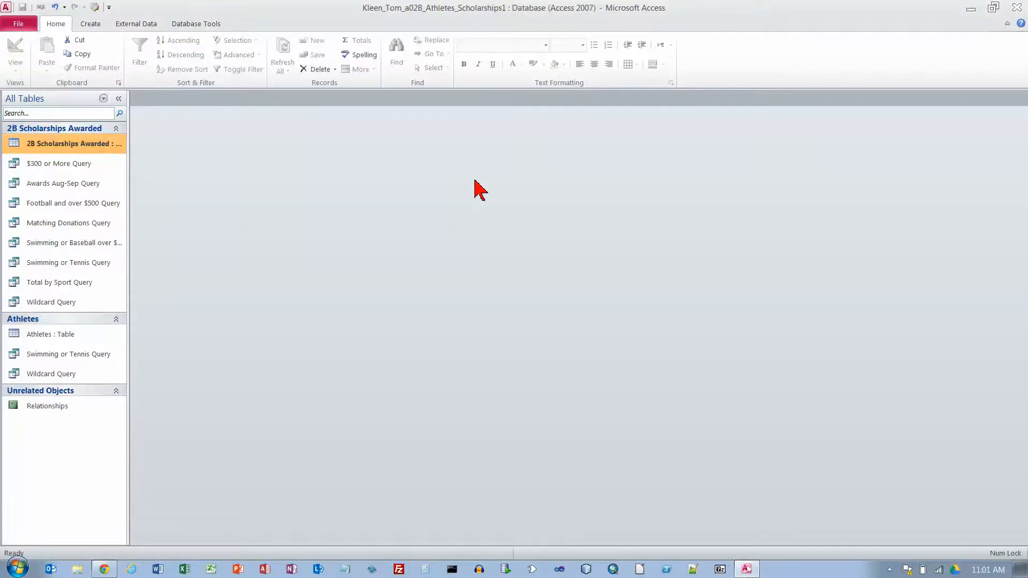